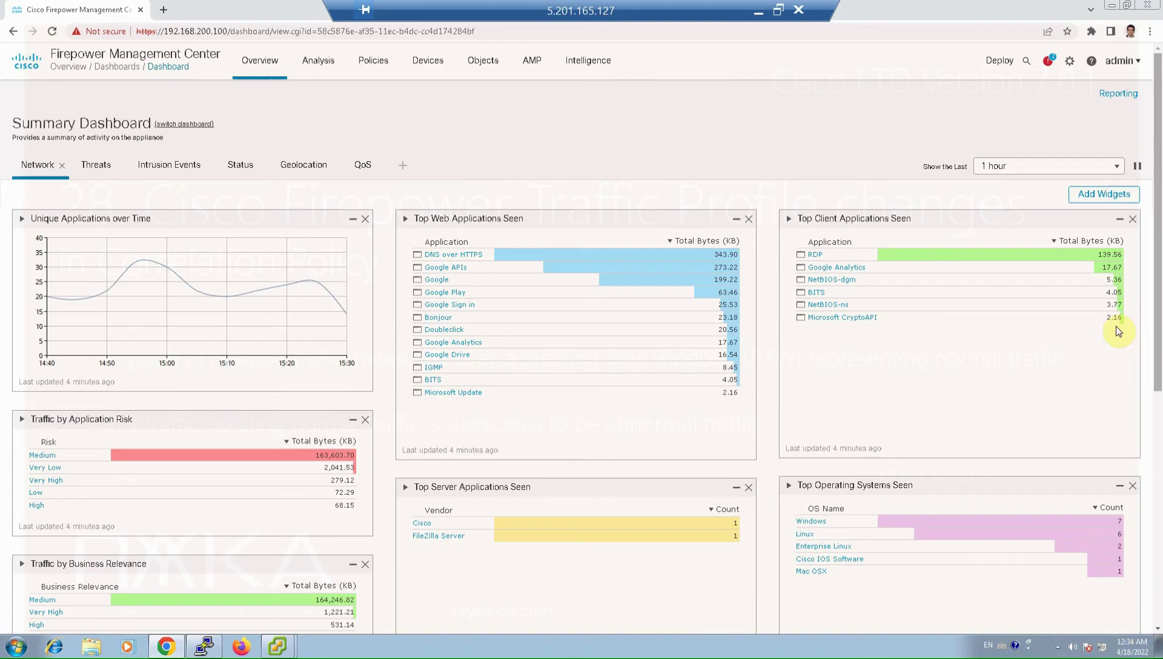
Open the traffic profiles list in the correlation policies
{"action": "left_click", "coordinate": [382, 61]}
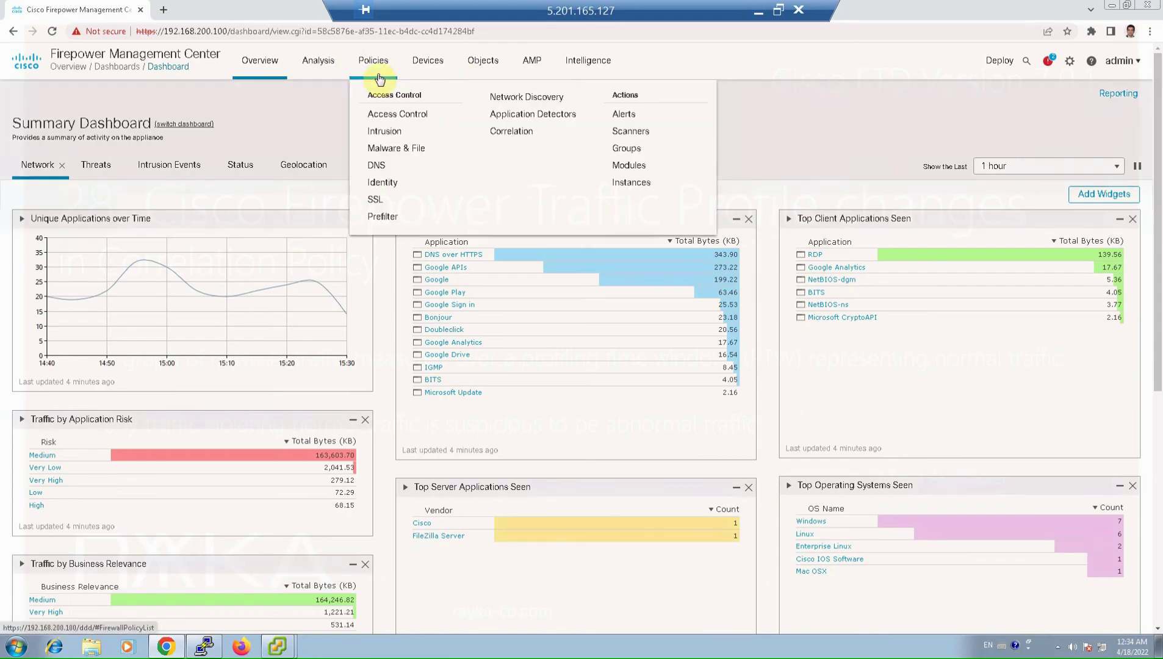
{"action": "left_click", "coordinate": [636, 168]}
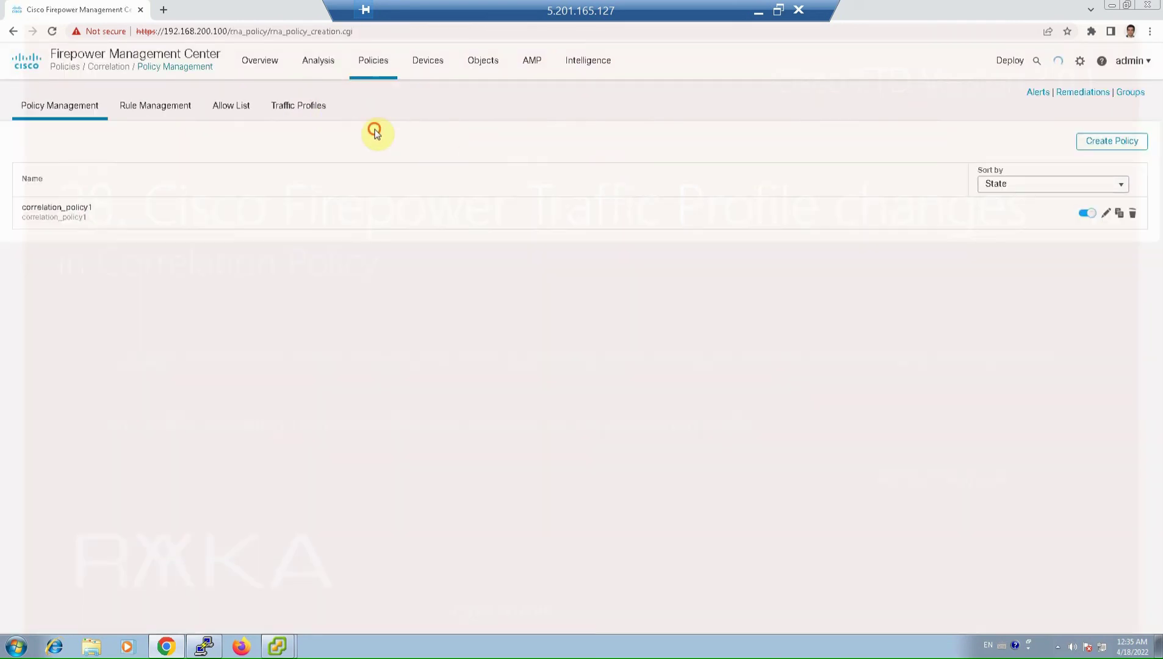
{"action": "left_click", "coordinate": [374, 133]}
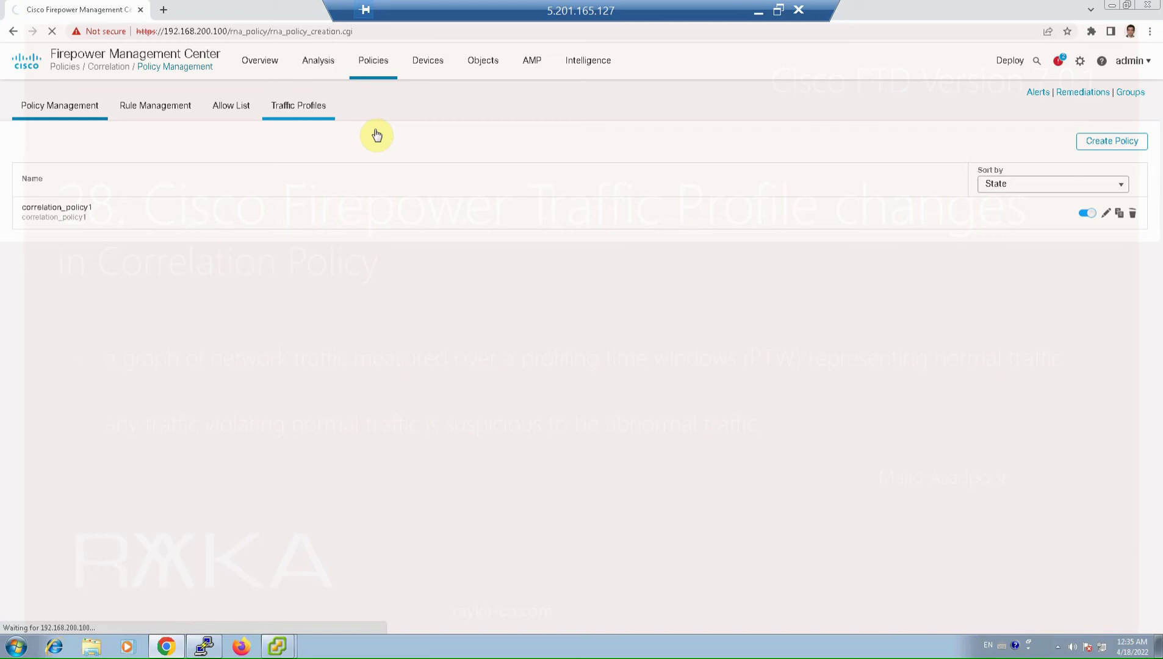
Examine the condition types, profiling time window and sampling rate choices of a new traffic profile, and return to the list without saving
{"action": "left_click", "coordinate": [1116, 142]}
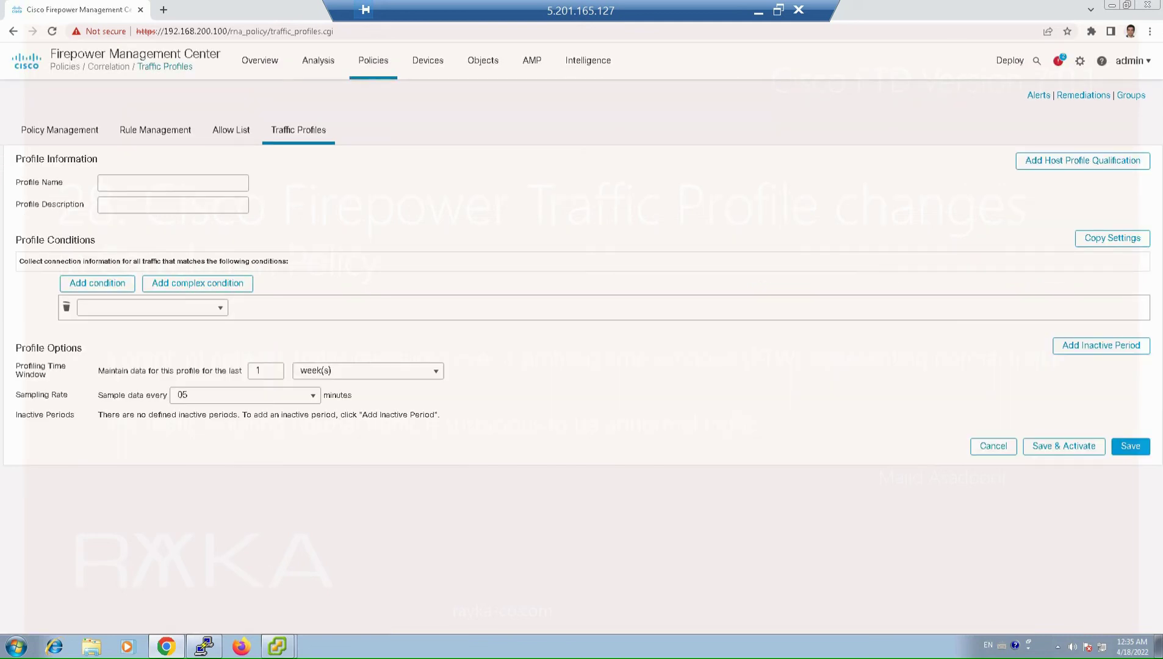
{"action": "key", "text": "alt+Down"}
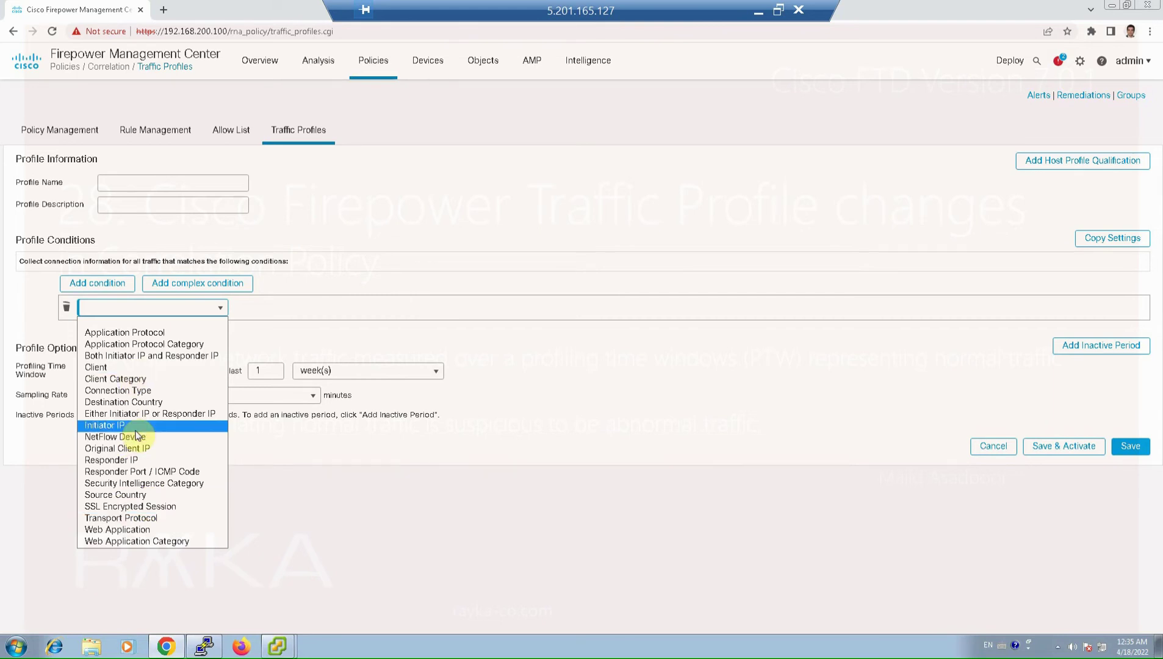
{"action": "left_click", "coordinate": [52, 368]}
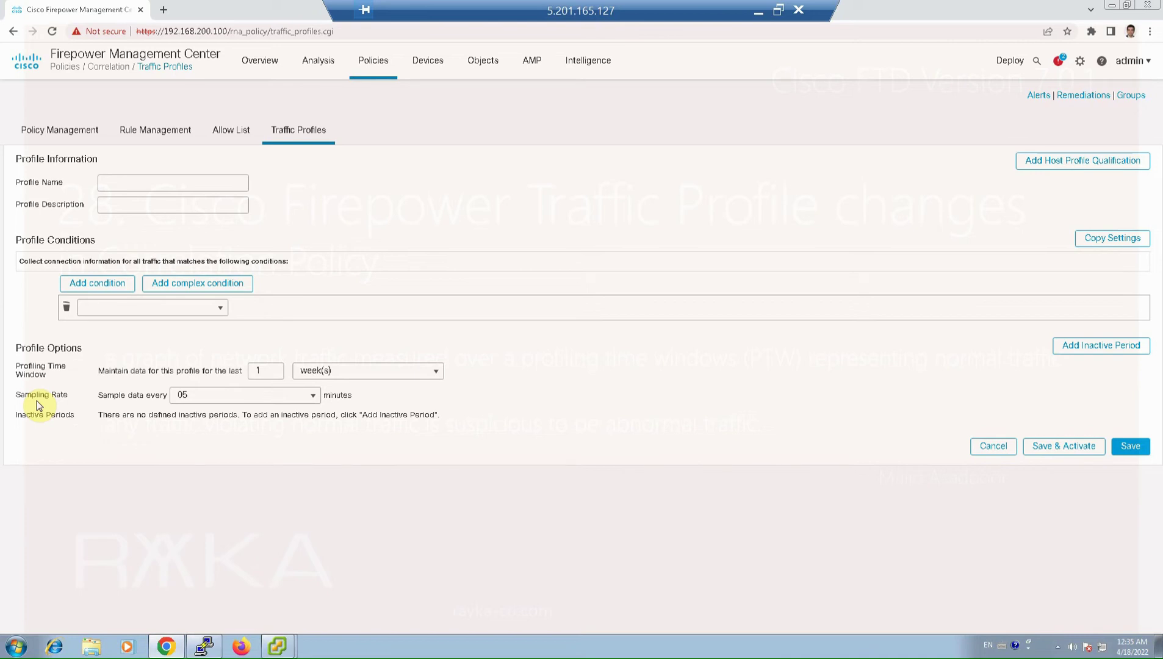
{"action": "left_click", "coordinate": [210, 400]}
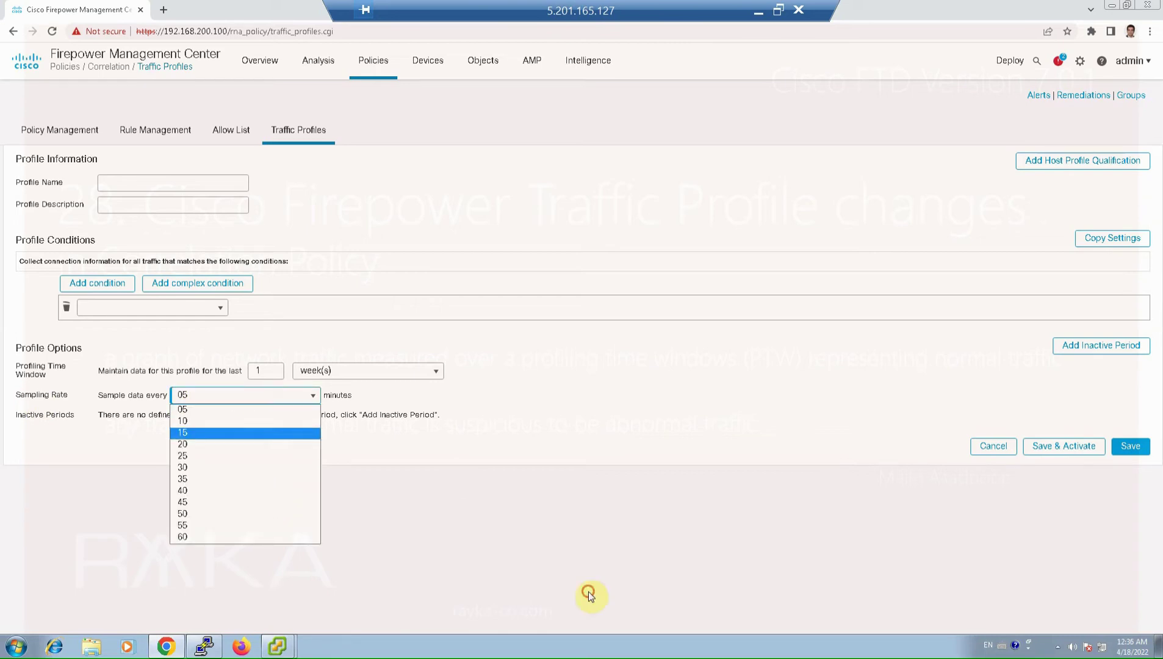
{"action": "left_click", "coordinate": [146, 435]}
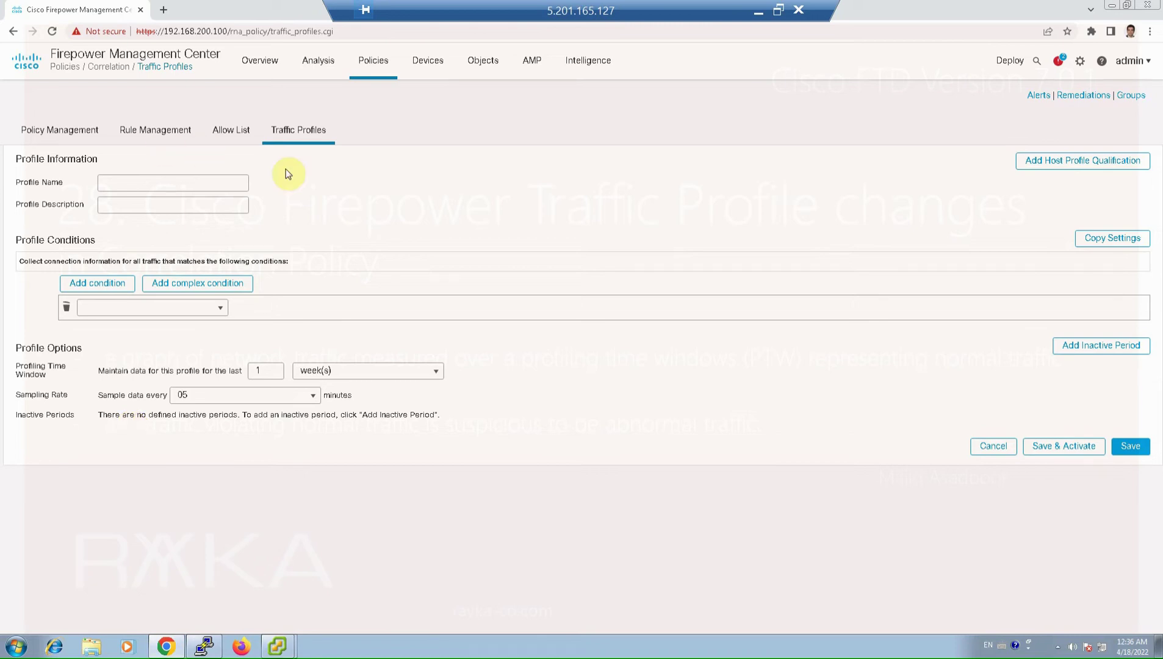
{"action": "left_click", "coordinate": [297, 131]}
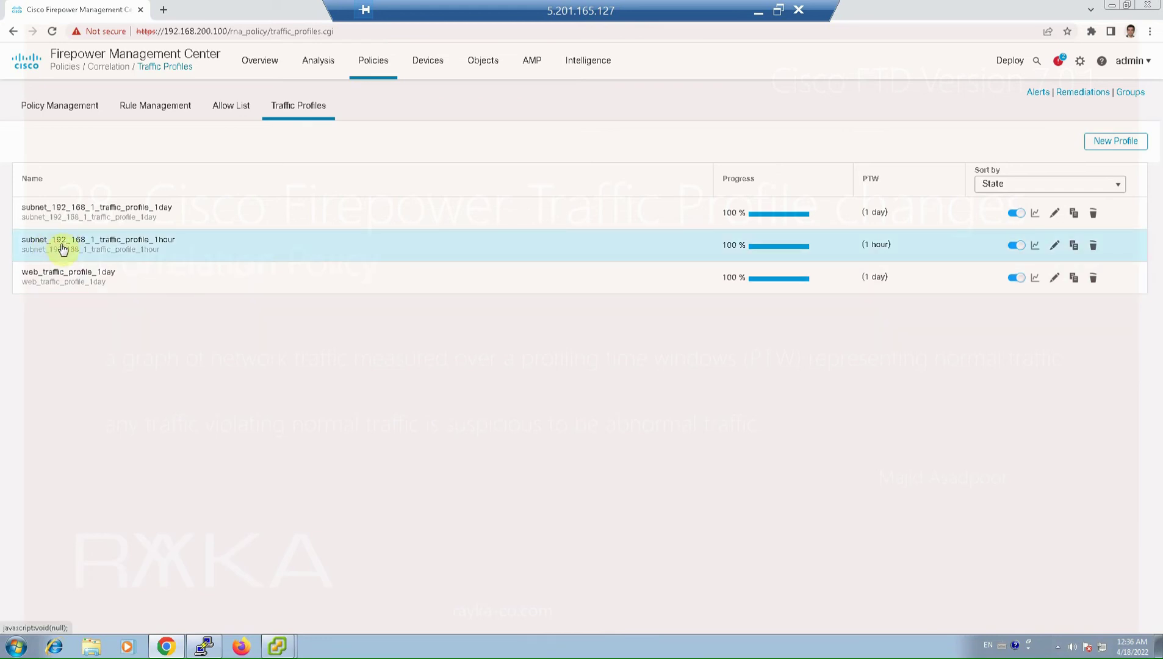
Review the conditions and profile options of subnet_192_168_1_traffic_profile_1hour and web_traffic_profile_1day, leaving both without saving
{"action": "left_click", "coordinate": [88, 250]}
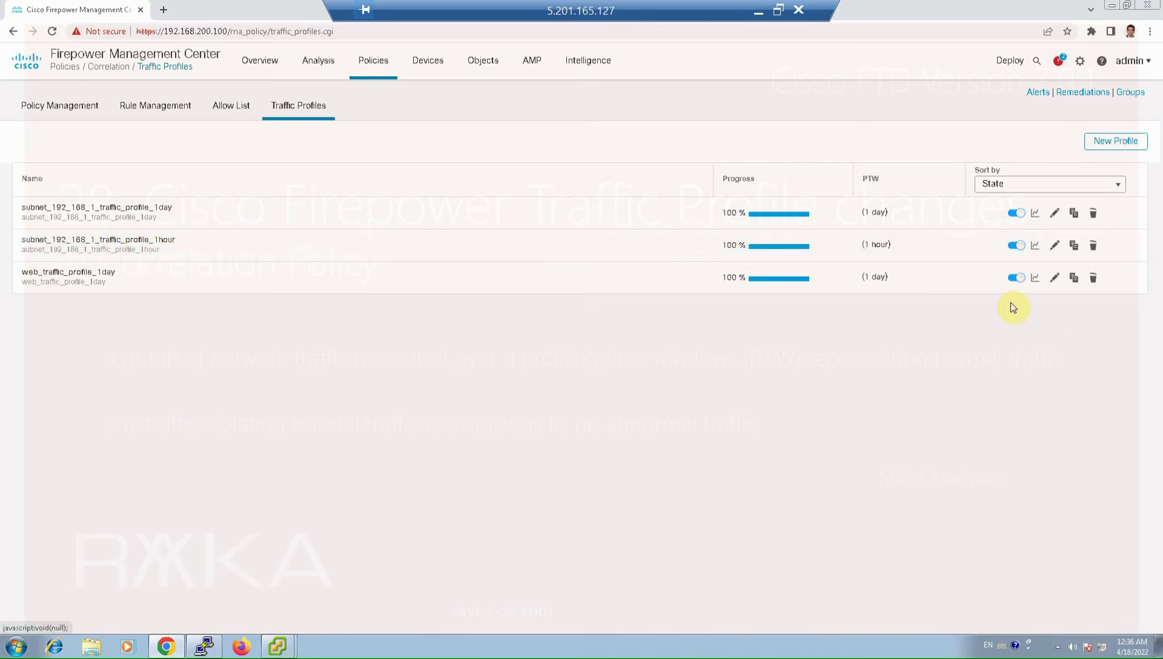
{"action": "left_click", "coordinate": [1055, 246]}
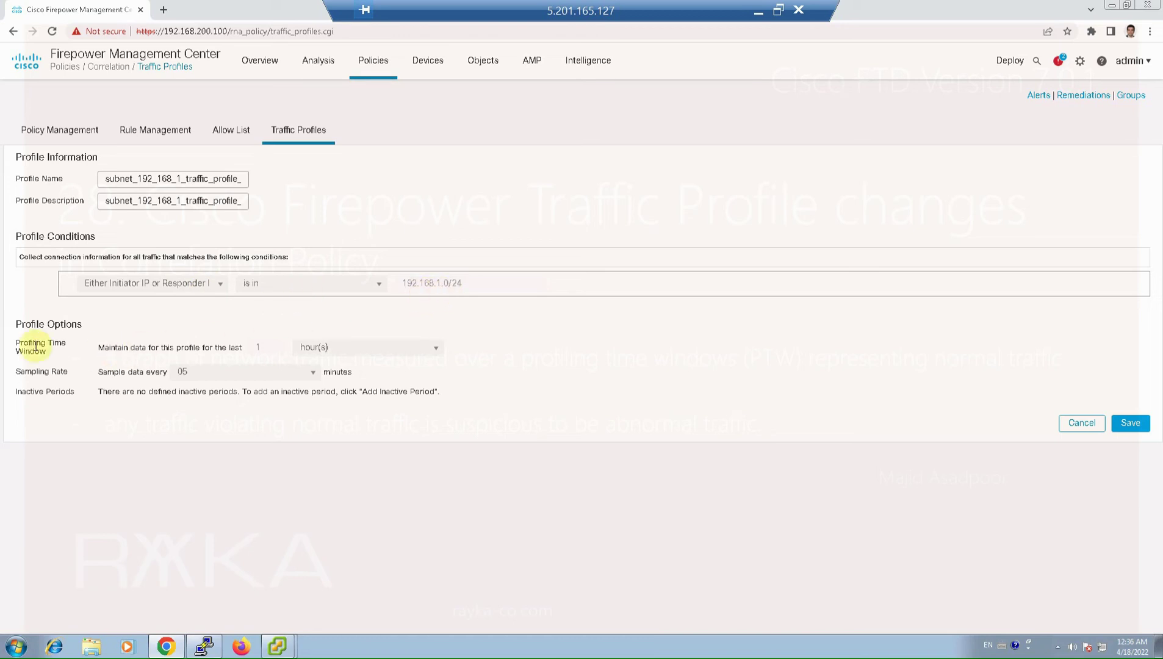
{"action": "left_click_drag", "start_coordinate": [44, 347], "coordinate": [47, 345]}
{"action": "left_click", "coordinate": [1080, 423]}
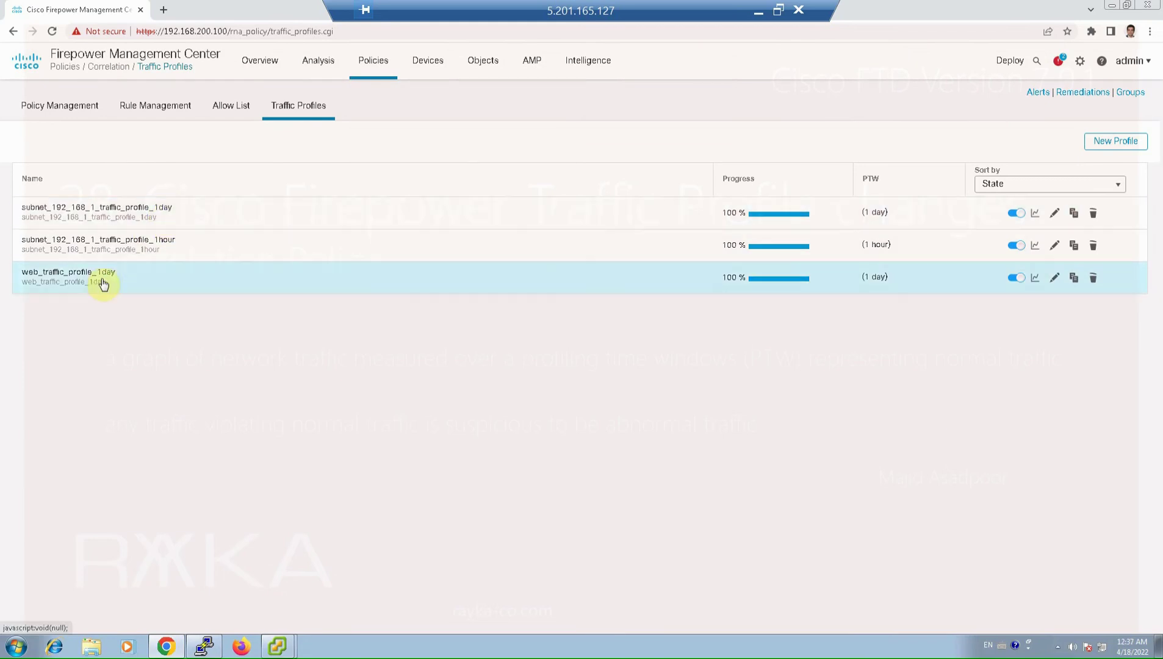
{"action": "left_click", "coordinate": [1054, 278]}
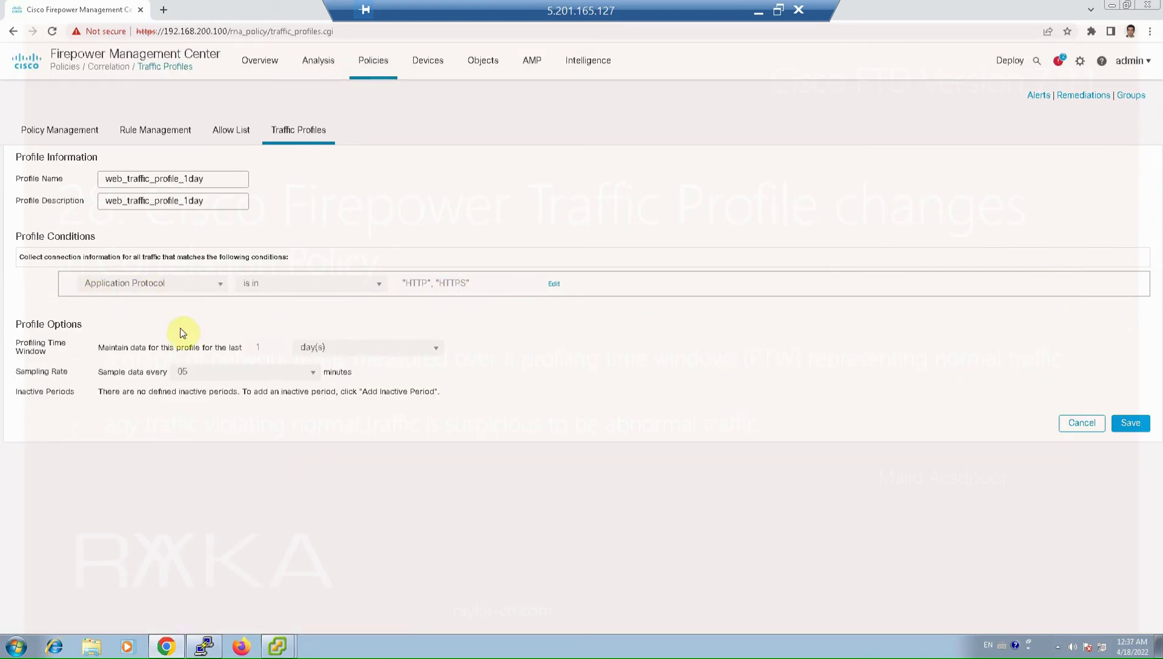
{"action": "left_click", "coordinate": [1081, 423]}
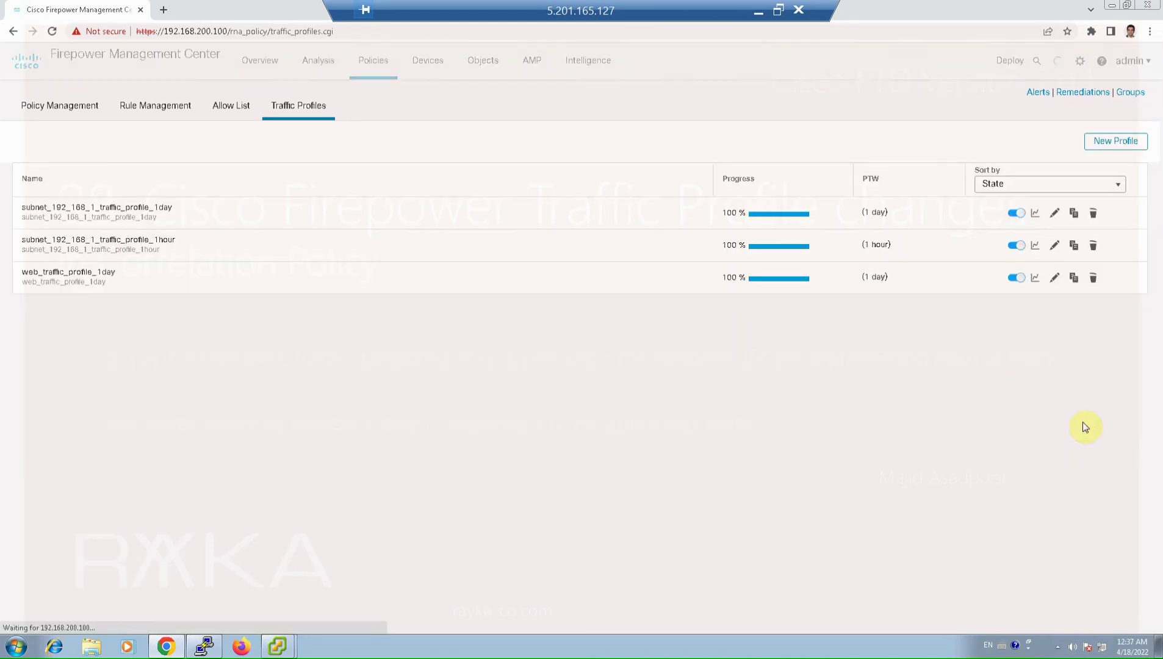
View the traffic graph of subnet_192_168_1_traffic_profile_1hour and close it
{"action": "left_click", "coordinate": [1037, 247]}
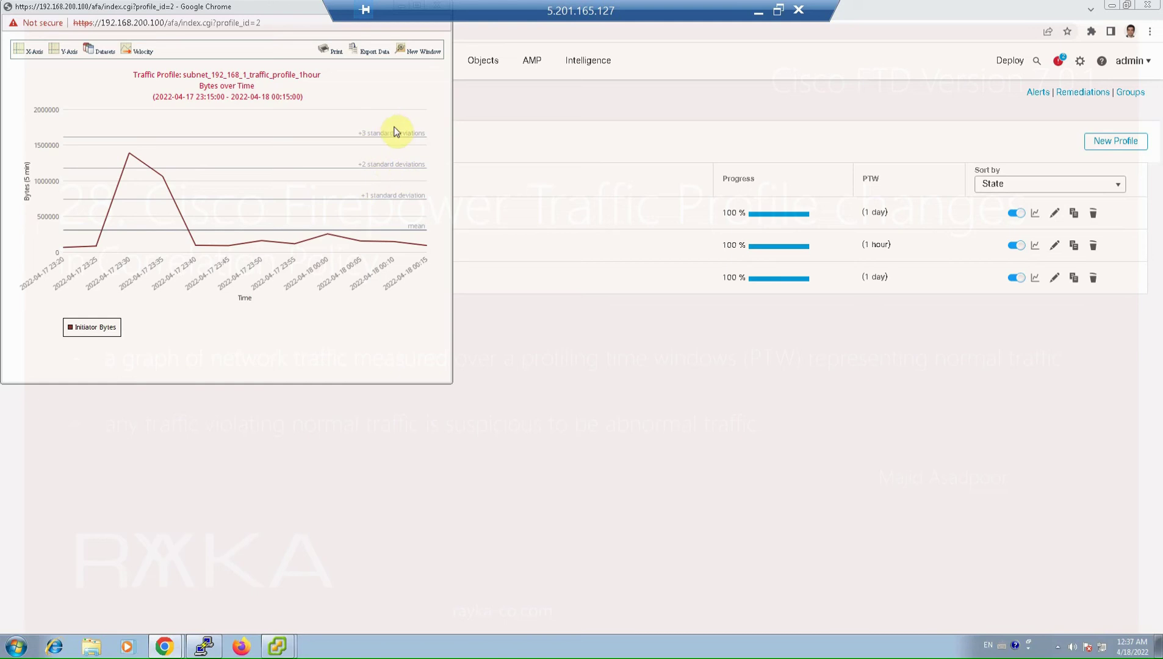
{"action": "left_click_drag", "start_coordinate": [305, 8], "coordinate": [357, 51]}
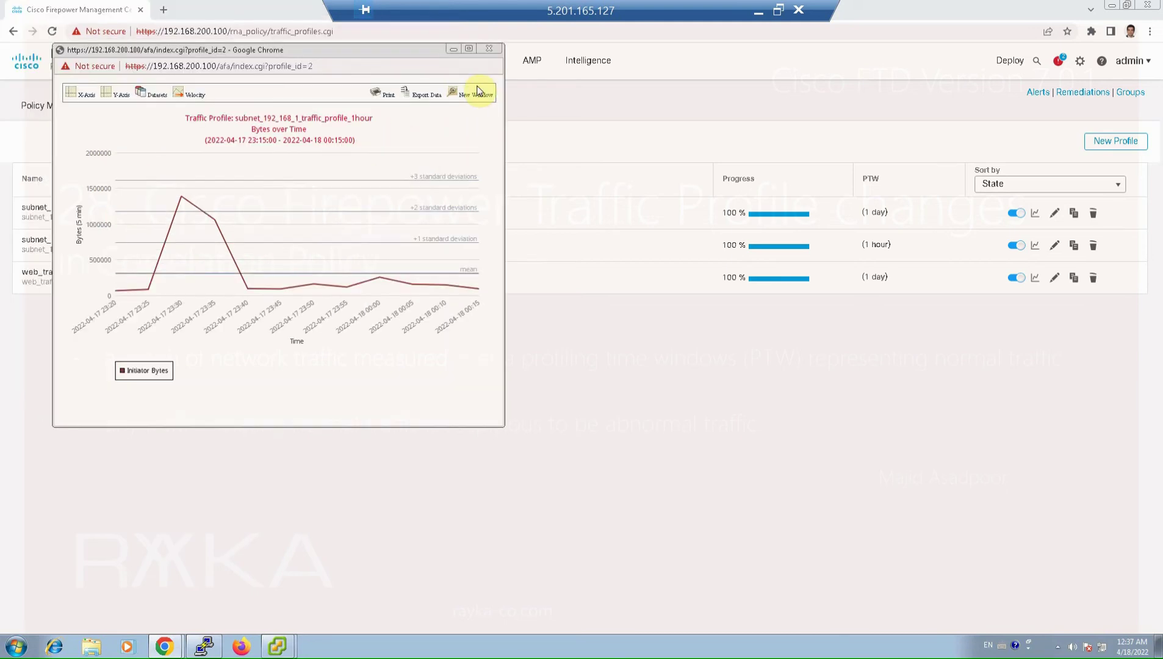
{"action": "left_click", "coordinate": [494, 53]}
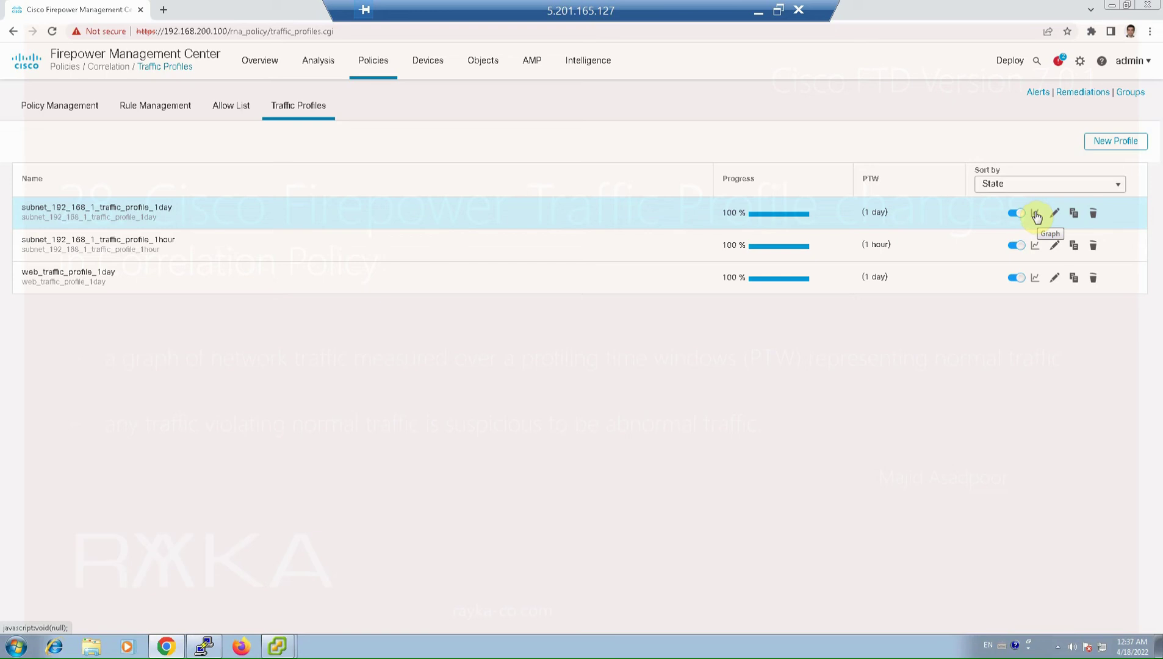
View the traffic graph of subnet_192_168_1_traffic_profile_1day and close it
{"action": "left_click", "coordinate": [1035, 213]}
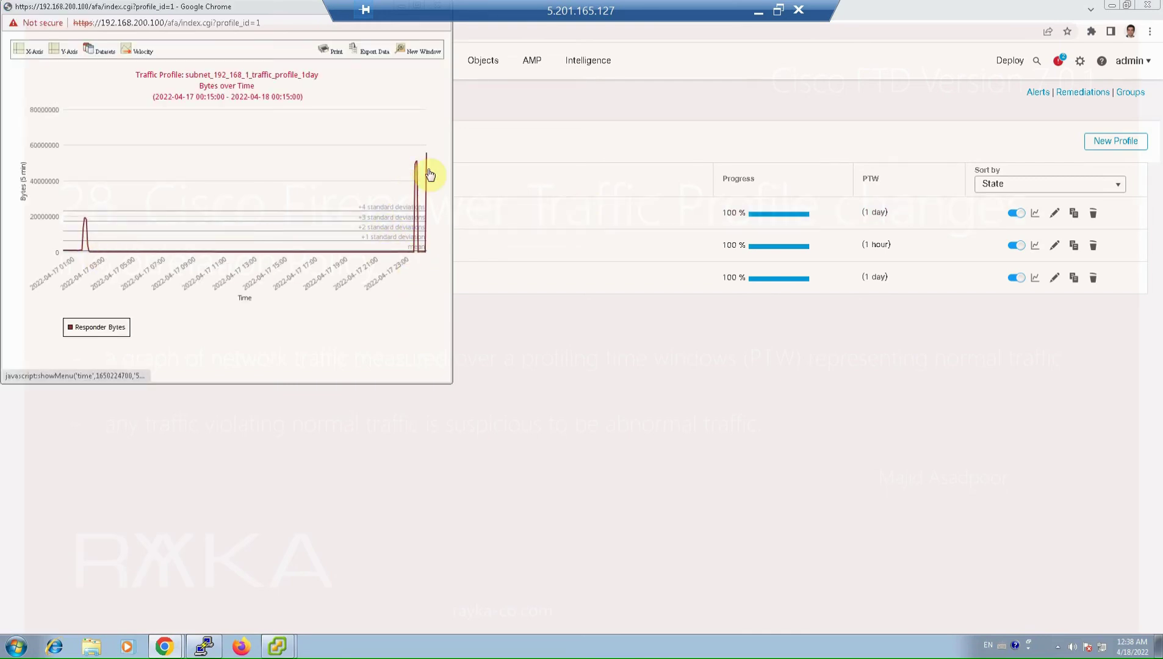
{"action": "left_click_drag", "start_coordinate": [288, 8], "coordinate": [392, 78]}
{"action": "left_click", "coordinate": [676, 95]}
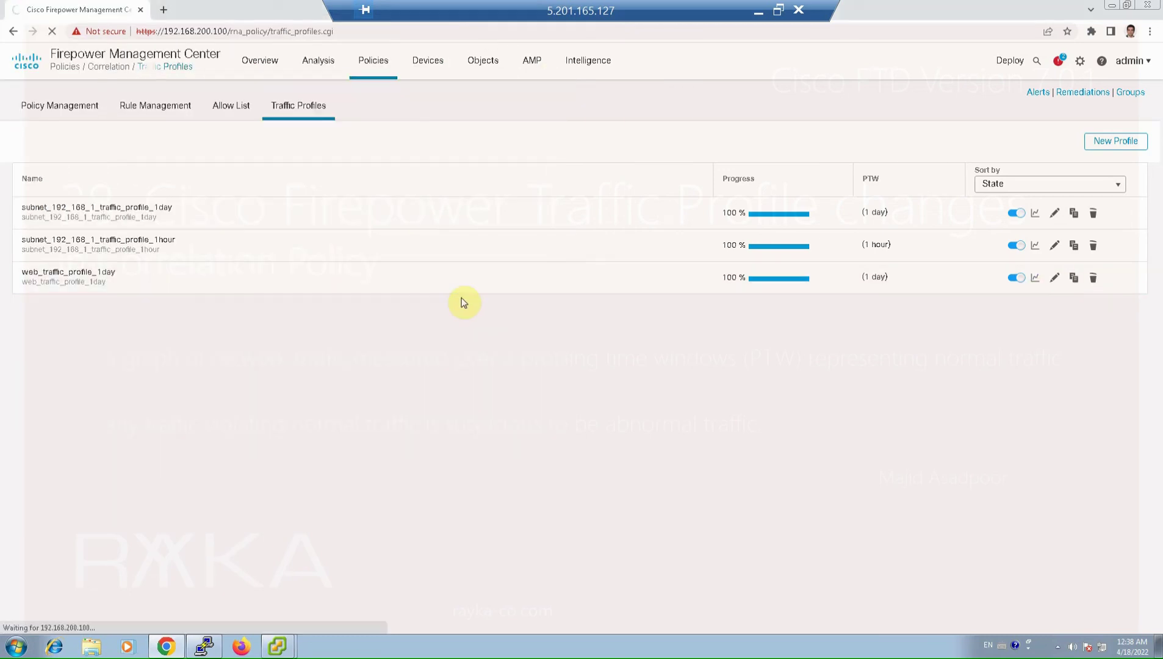
View the traffic graph of web_traffic_profile_1day and close it
{"action": "left_click", "coordinate": [1031, 283]}
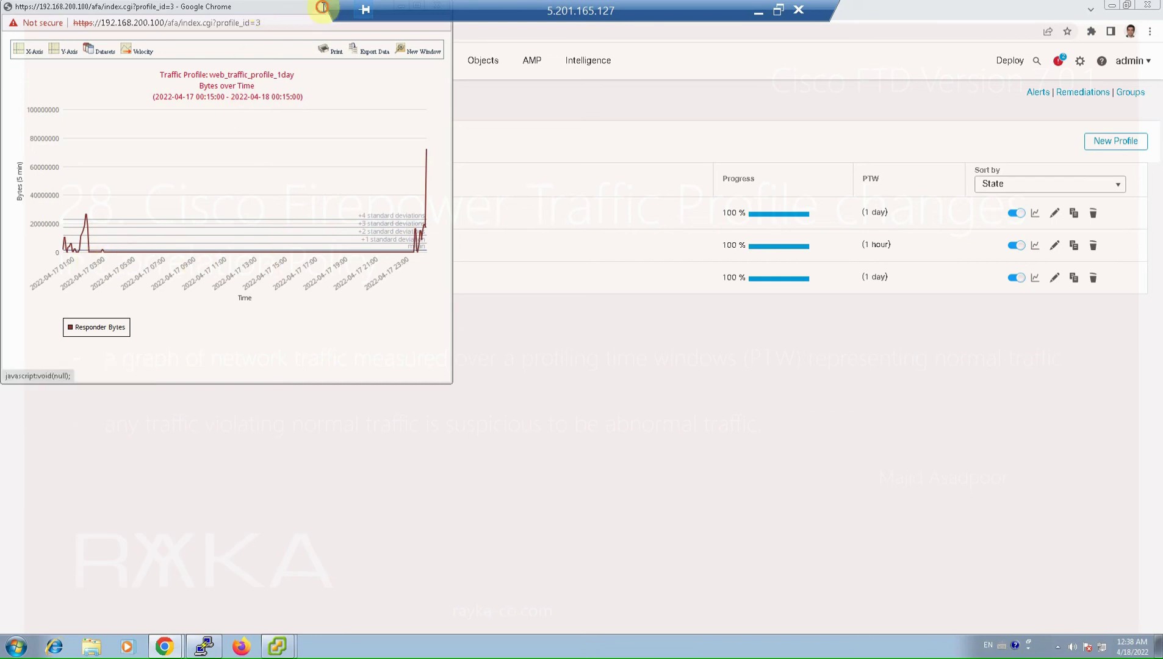
{"action": "left_click_drag", "start_coordinate": [322, 6], "coordinate": [397, 51]}
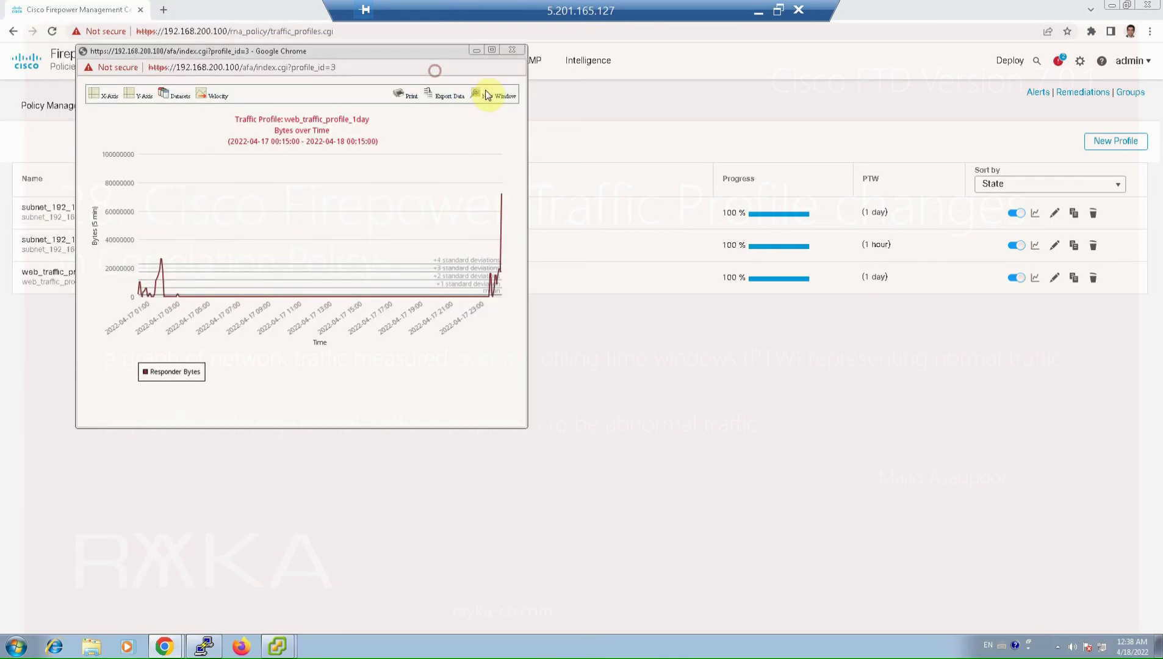
{"action": "left_click", "coordinate": [636, 63]}
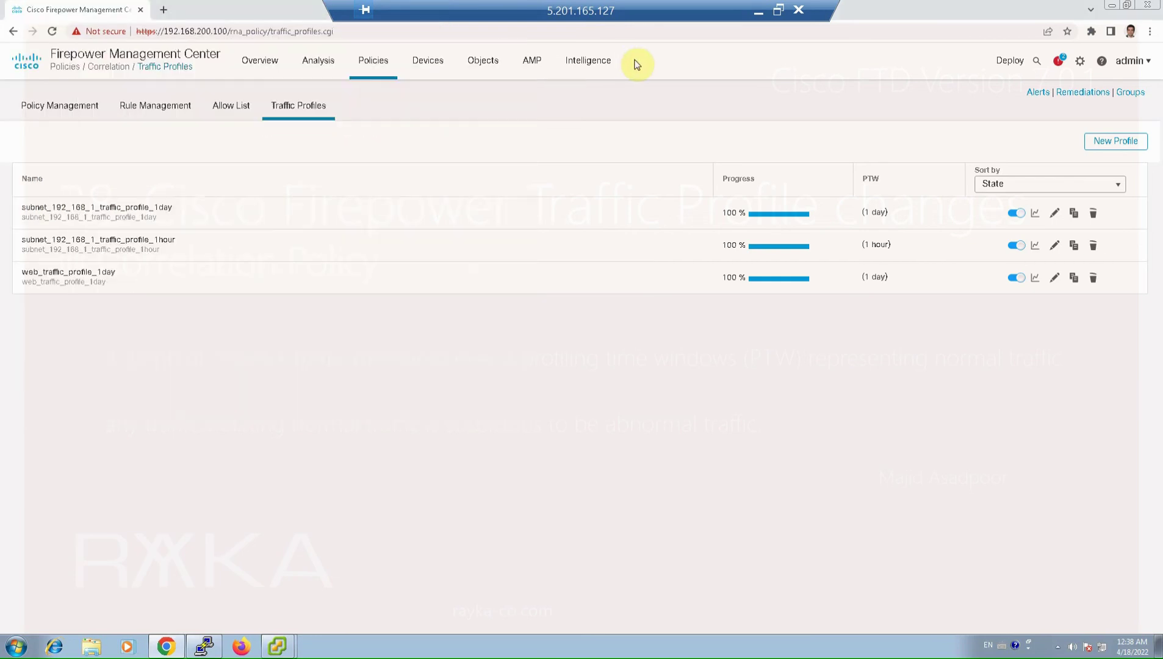
Go to the correlation policies, look at the new policy form, and open the correlation rule list
{"action": "left_click", "coordinate": [372, 60]}
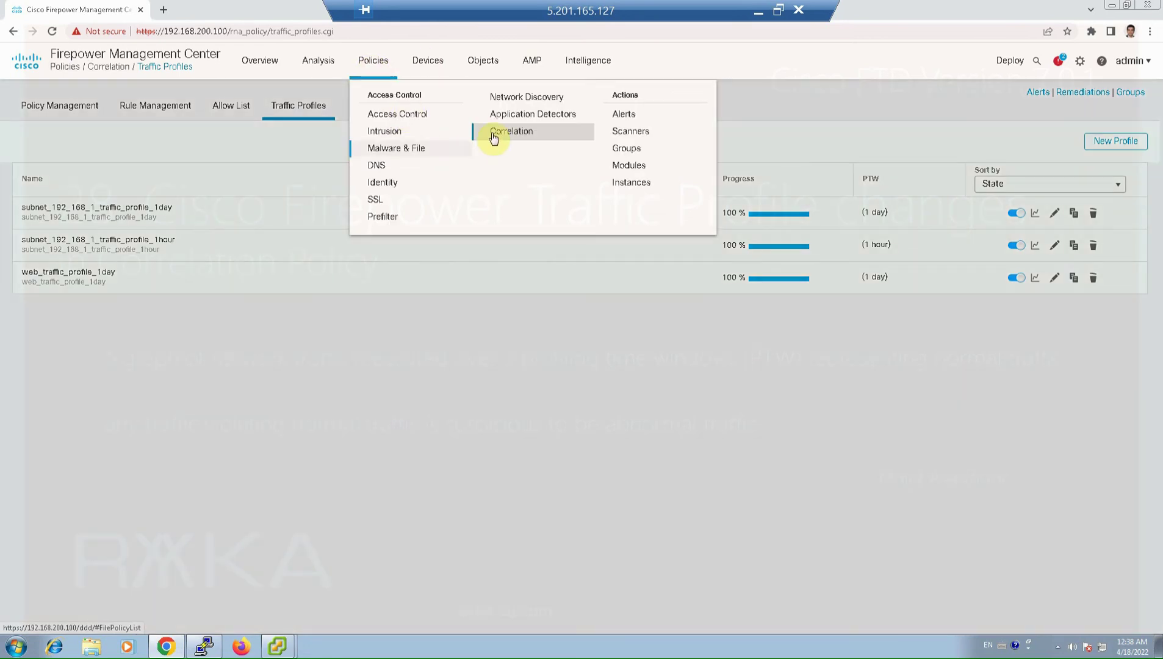
{"action": "left_click", "coordinate": [623, 168]}
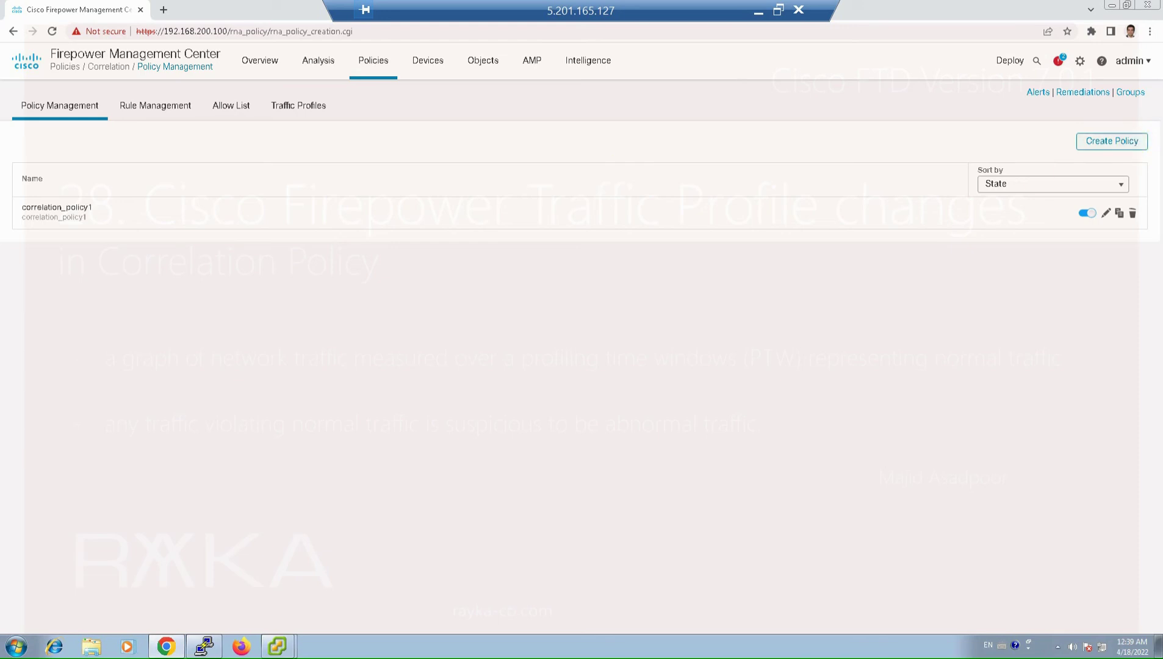
{"action": "left_click", "coordinate": [1125, 140]}
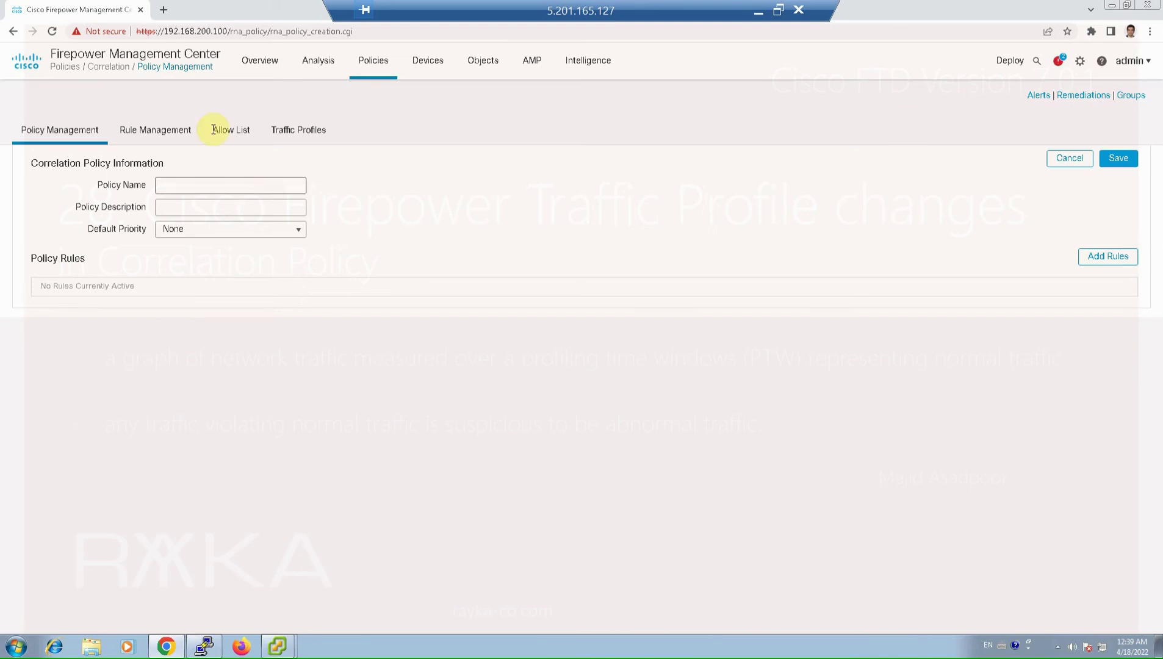
{"action": "left_click", "coordinate": [172, 130]}
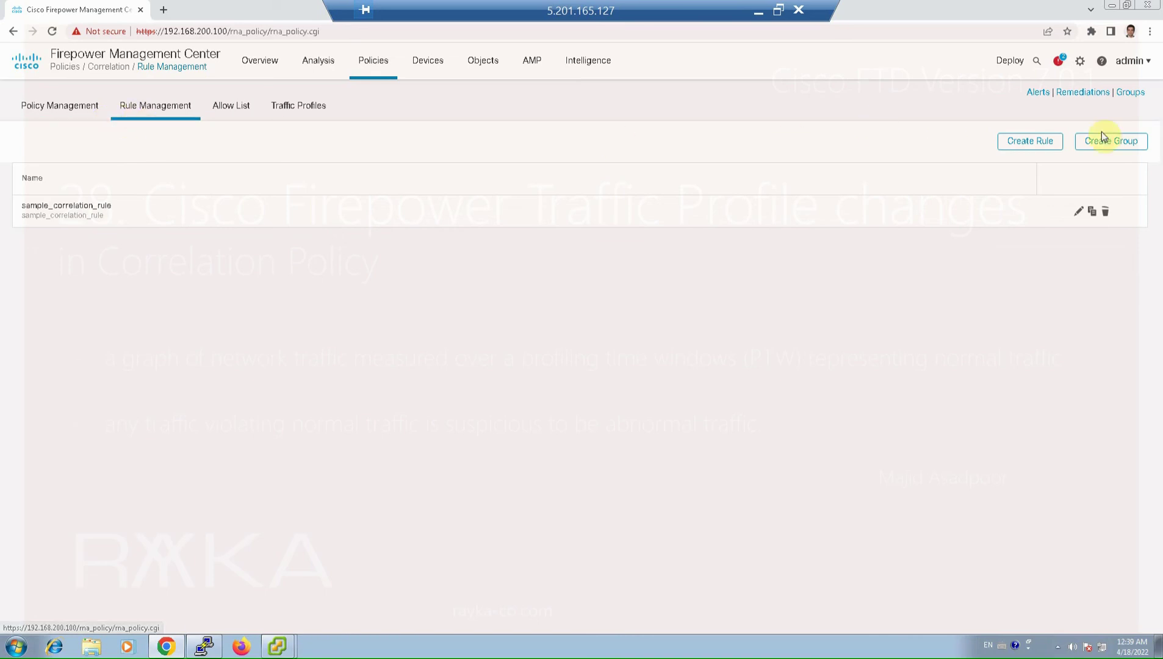
Start a new correlation rule named traffic_profile_change and use the same text as its description
{"action": "left_click", "coordinate": [1044, 142]}
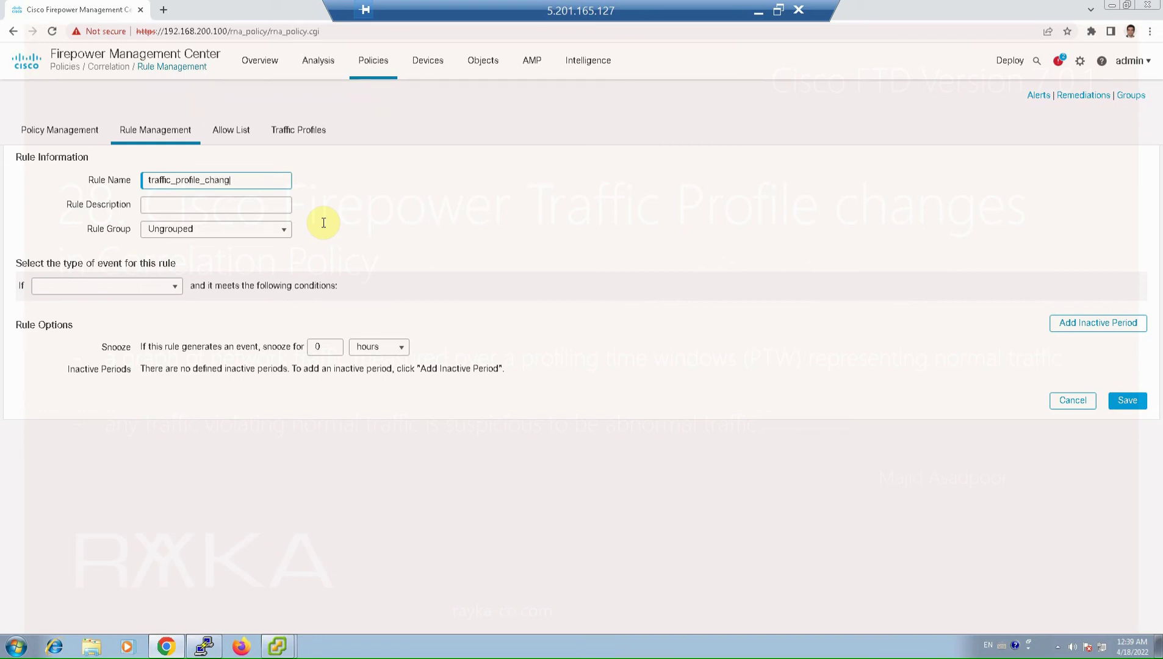
{"action": "double_click", "coordinate": [241, 179]}
{"action": "key", "text": "ctrl+c"}
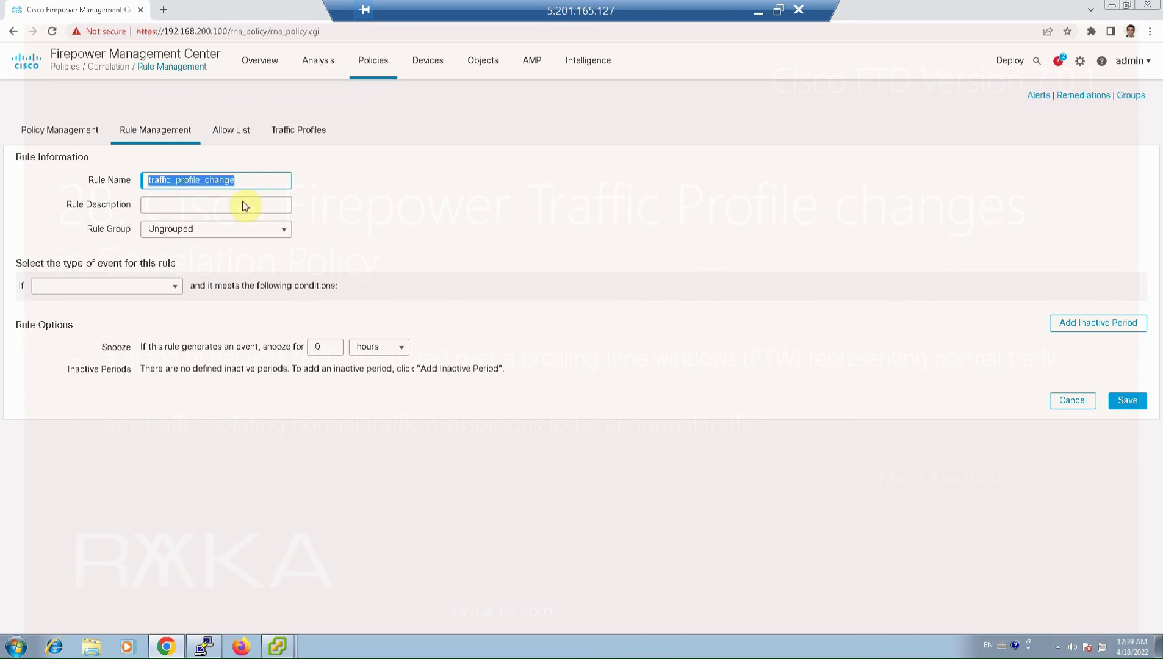
{"action": "left_click", "coordinate": [243, 204]}
{"action": "key", "text": "ctrl+v"}
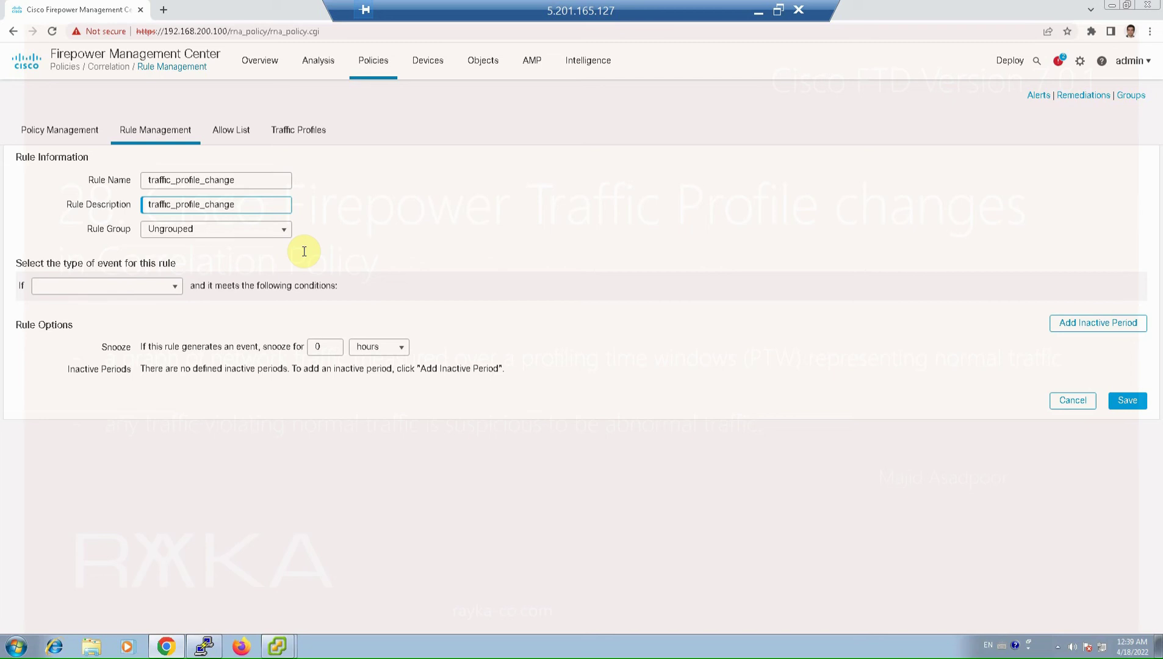
Set the rule's event type to "a traffic profile changes" and its profile to subnet_192_168_1_traffic_profile_1hour
{"action": "left_click", "coordinate": [164, 287]}
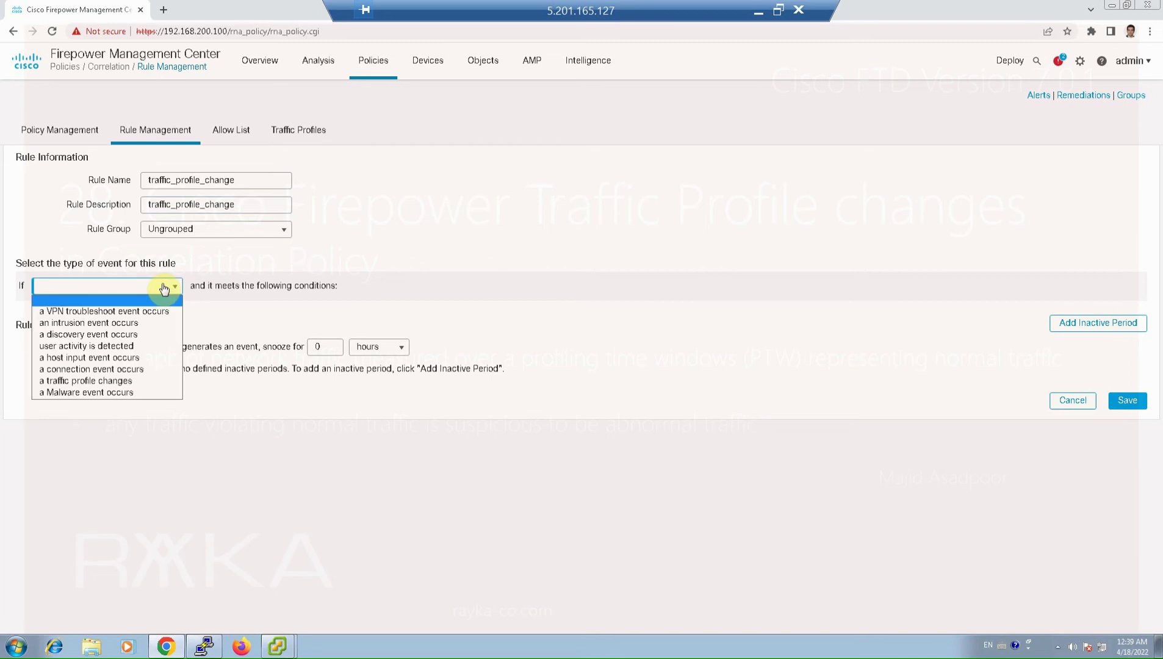
{"action": "left_click", "coordinate": [130, 382]}
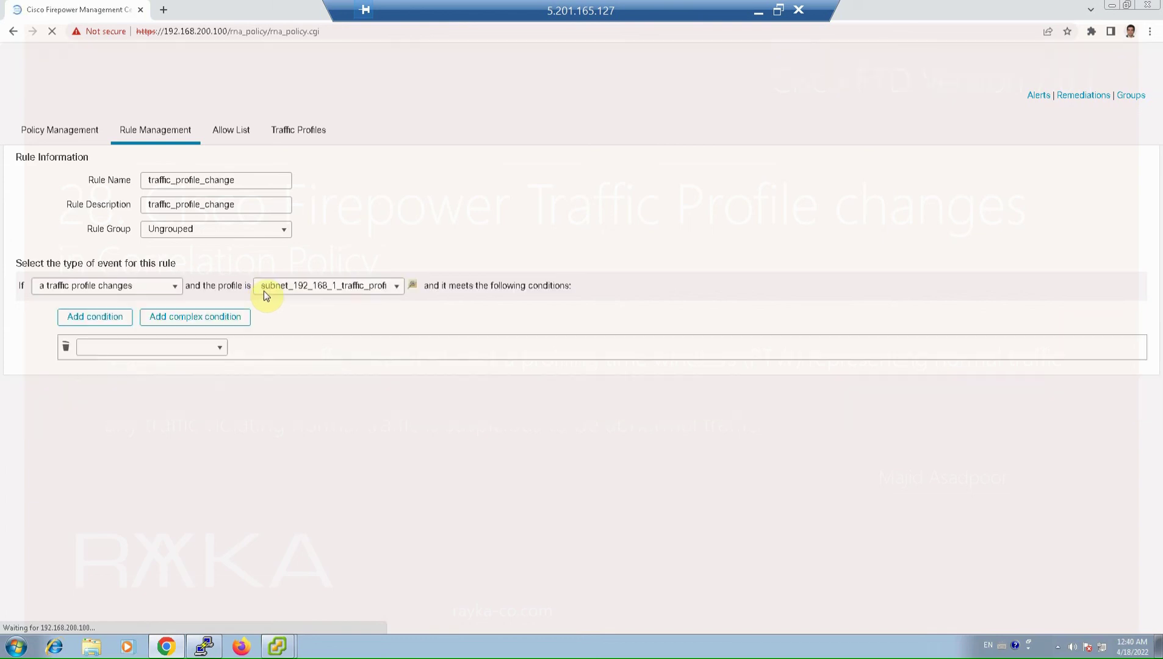
{"action": "left_click", "coordinate": [345, 294]}
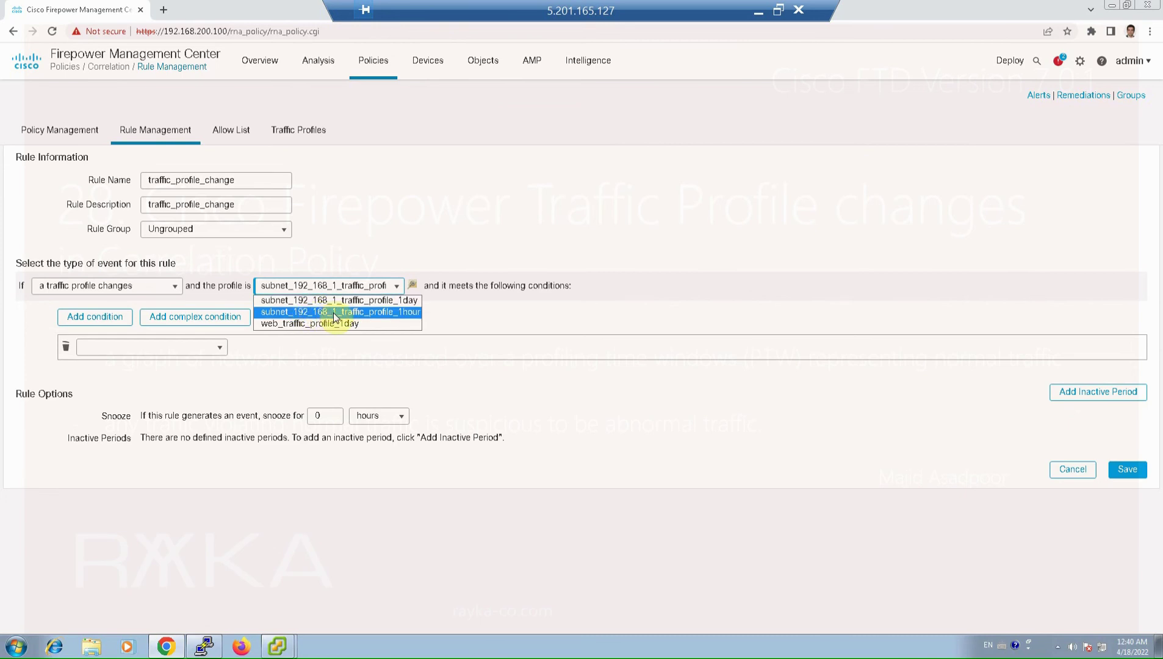
{"action": "left_click", "coordinate": [404, 314]}
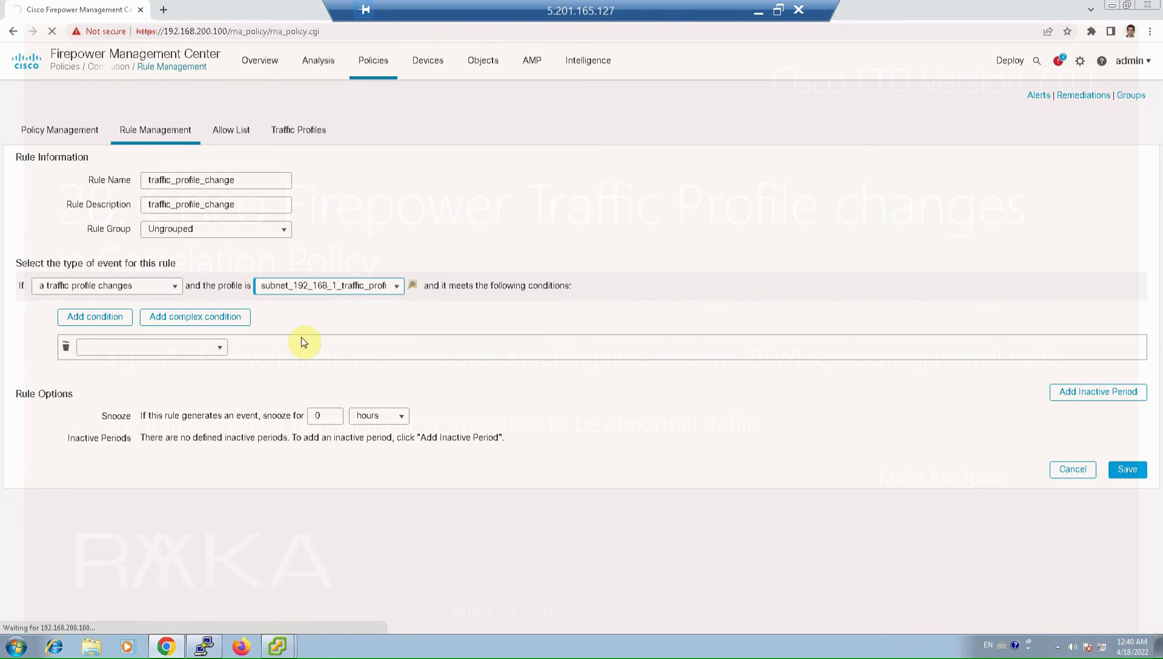
Show the available traffic measures for the rule's condition and save the traffic_profile_change rule
{"action": "left_click", "coordinate": [216, 353]}
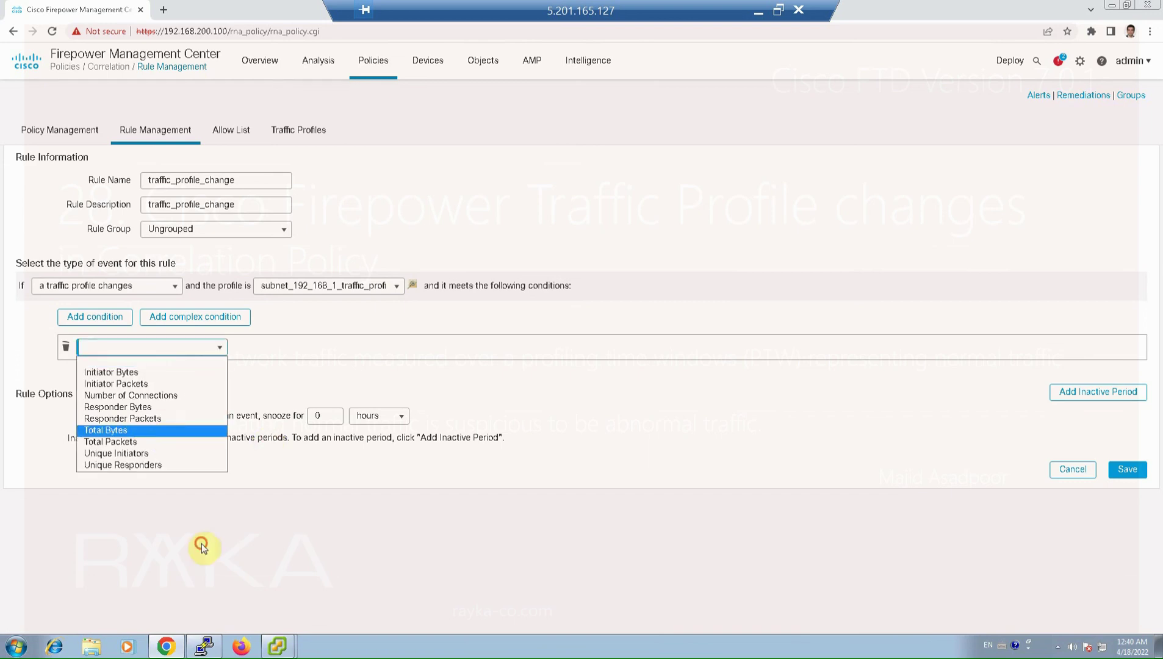
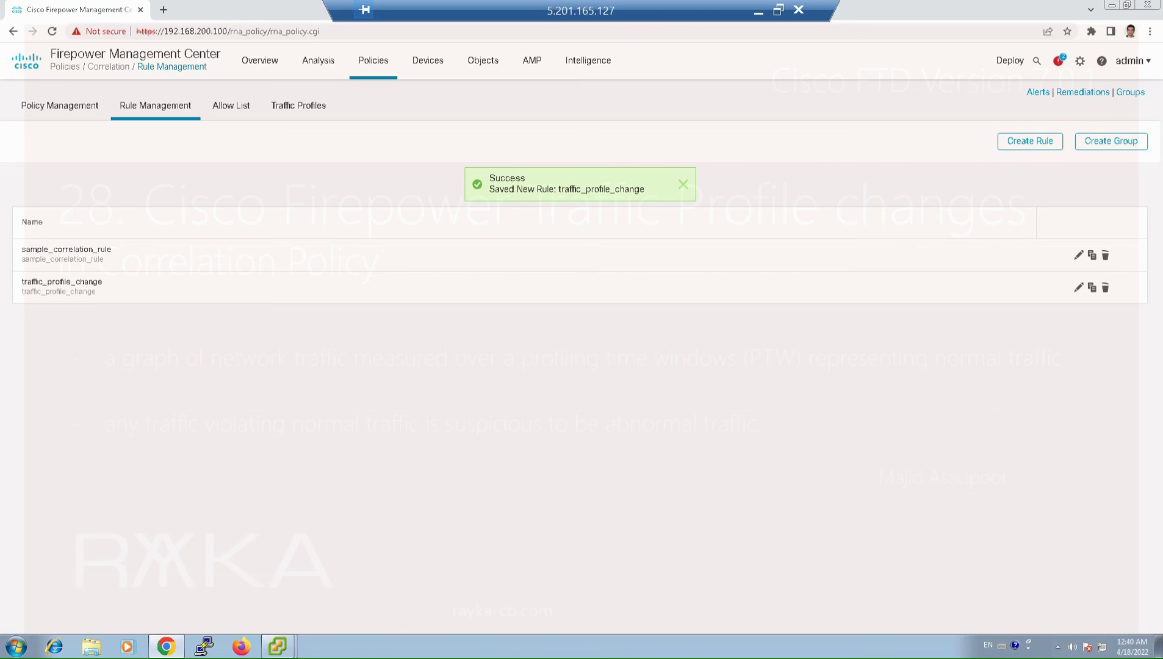
Start a new correlation policy named traffic_profile_changes_policy1 and use the same text as its description
{"action": "left_click", "coordinate": [85, 114]}
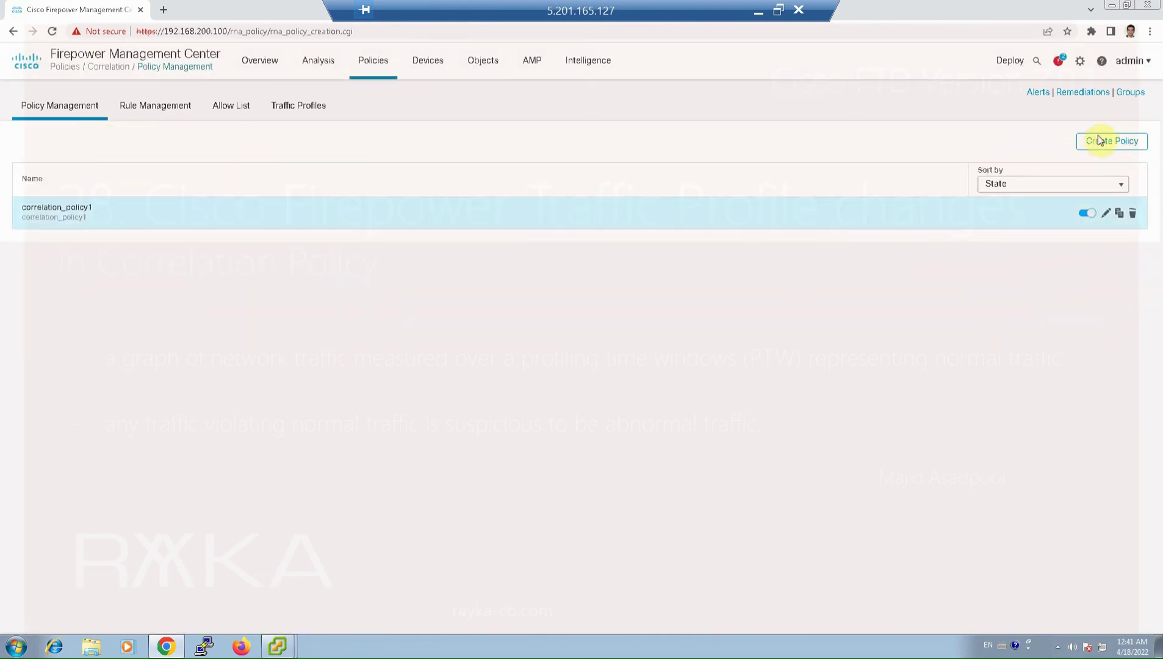
{"action": "left_click", "coordinate": [1099, 141]}
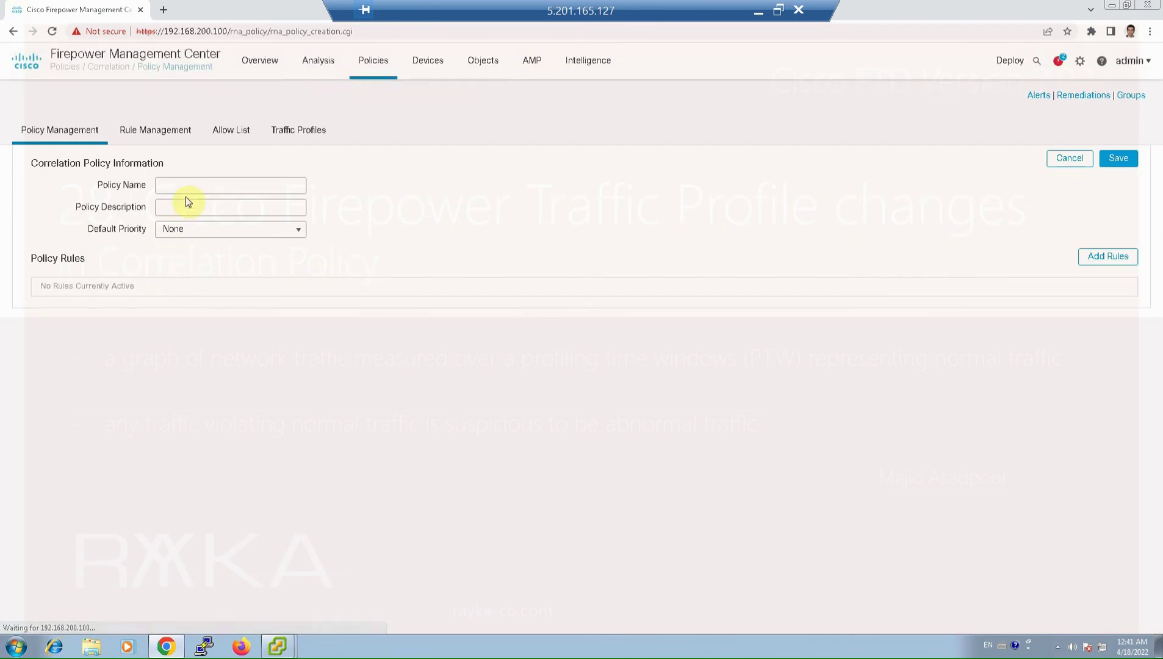
{"action": "type", "text": "traf"}
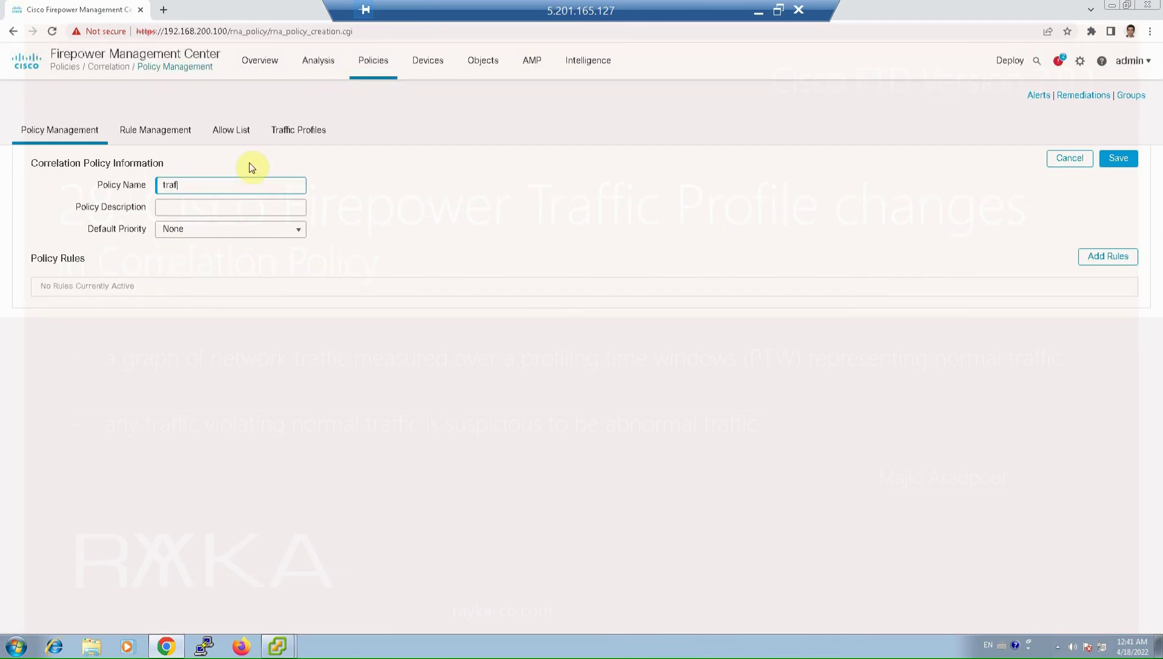
{"action": "type", "text": "fic_profile_changes_policy1"}
{"action": "key", "text": "ctrl+a"}
{"action": "key", "text": "ctrl+c"}
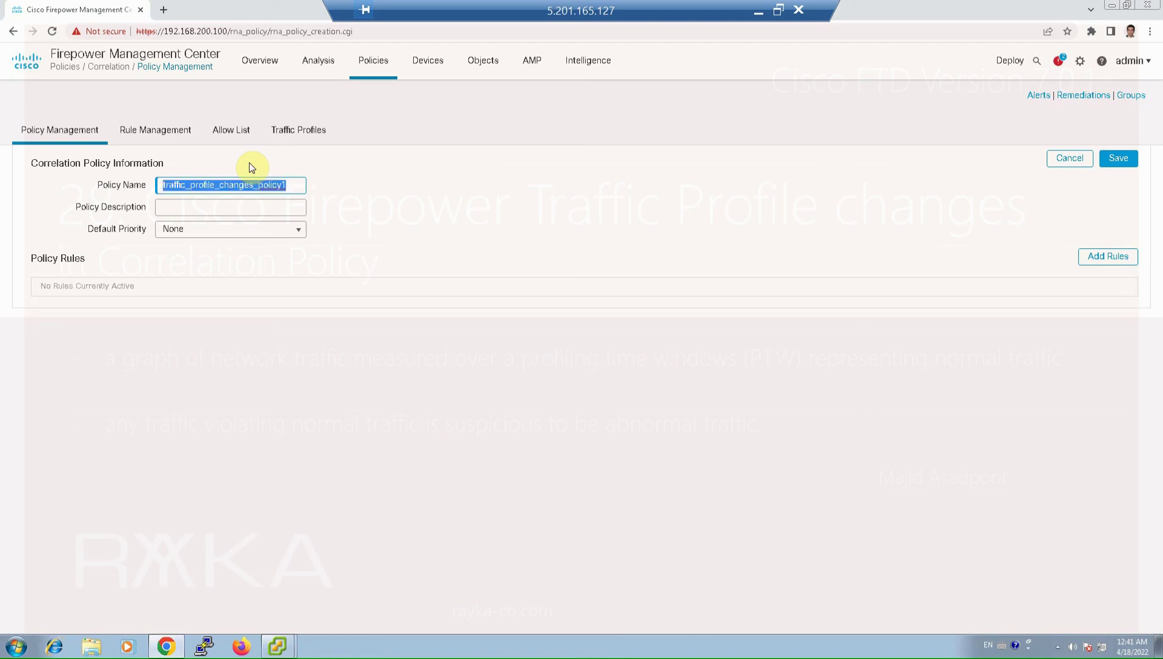
{"action": "left_click", "coordinate": [230, 208]}
{"action": "key", "text": "ctrl+v"}
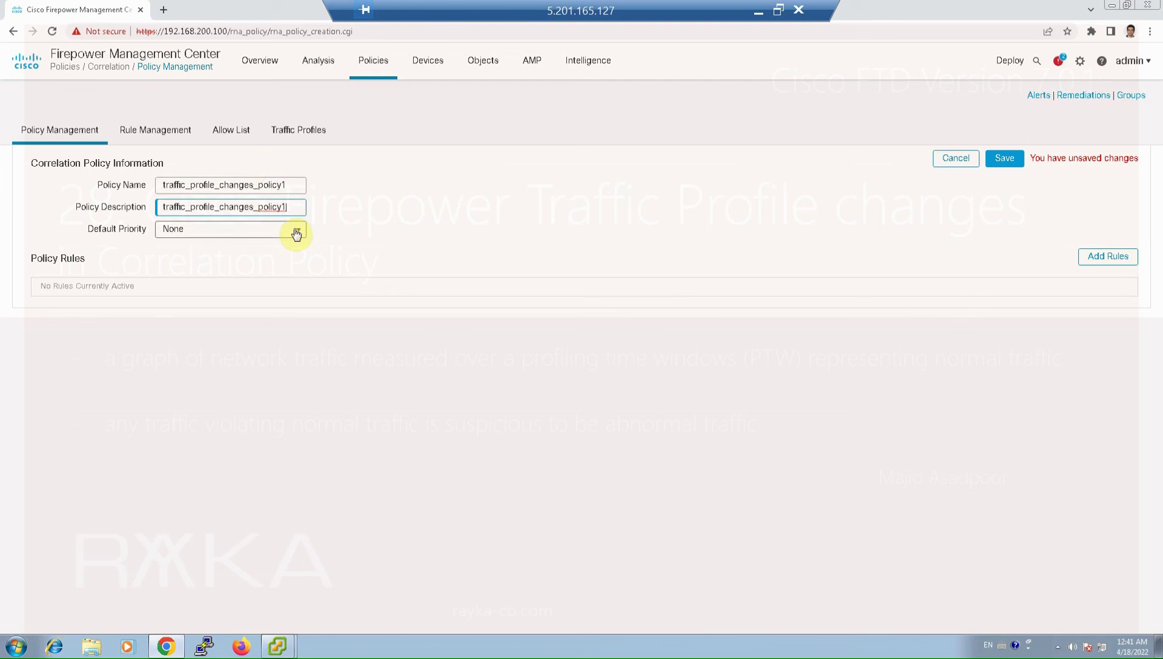
Add the traffic_profile_change rule to the new correlation policy
{"action": "left_click", "coordinate": [1120, 262]}
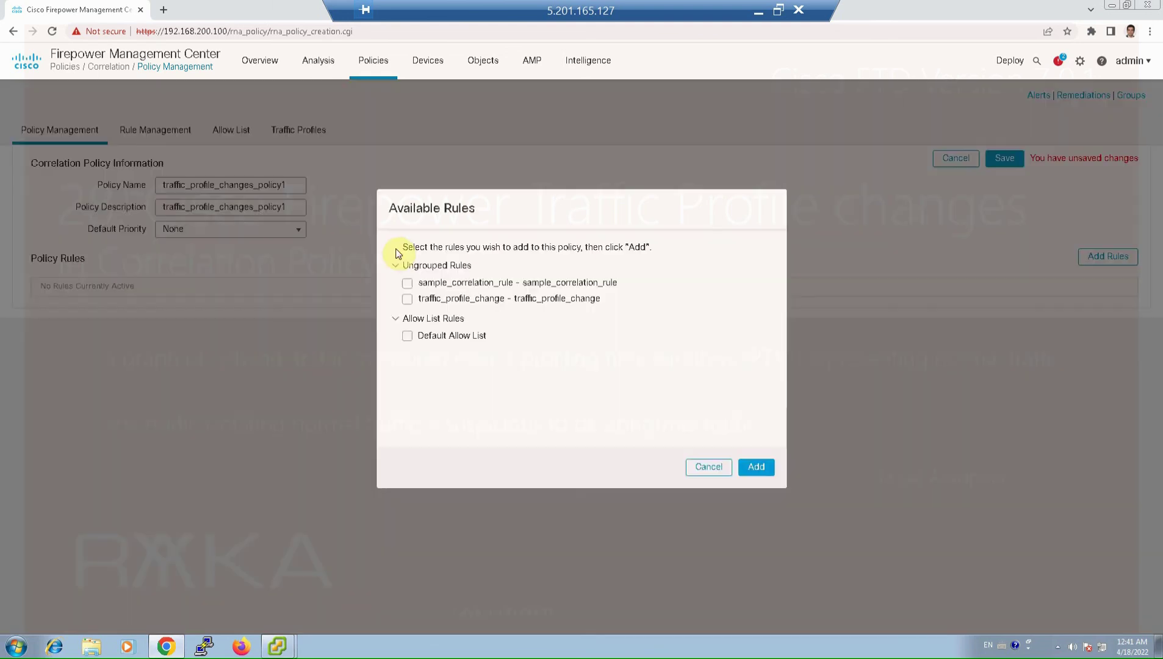
{"action": "left_click", "coordinate": [408, 299]}
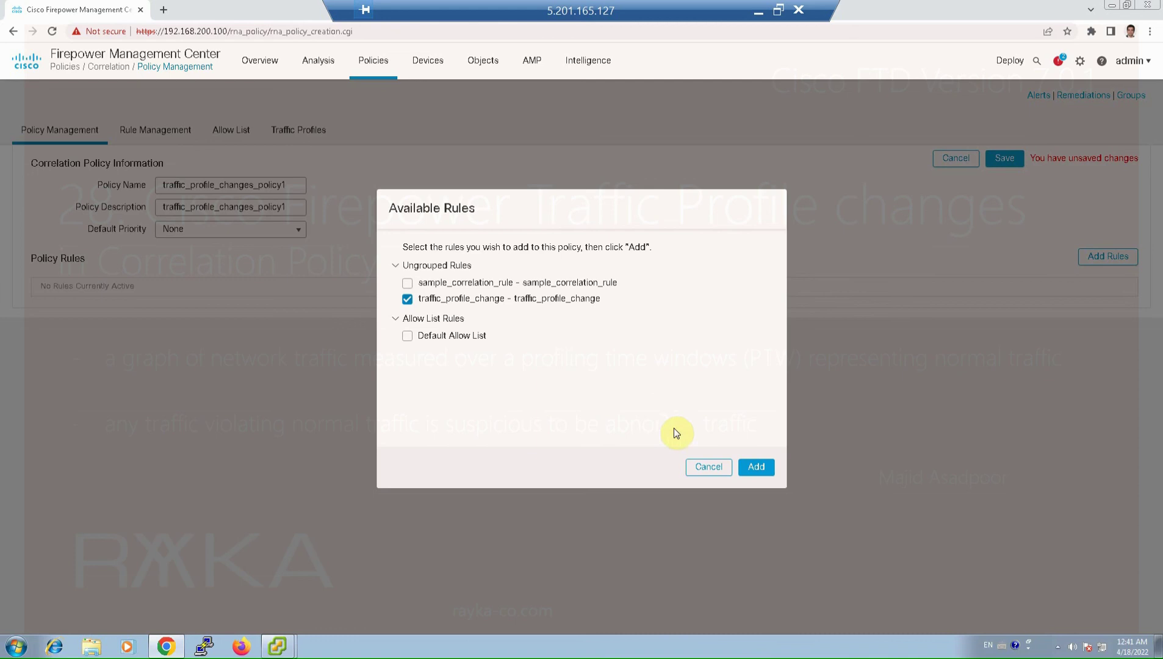
{"action": "left_click", "coordinate": [758, 468]}
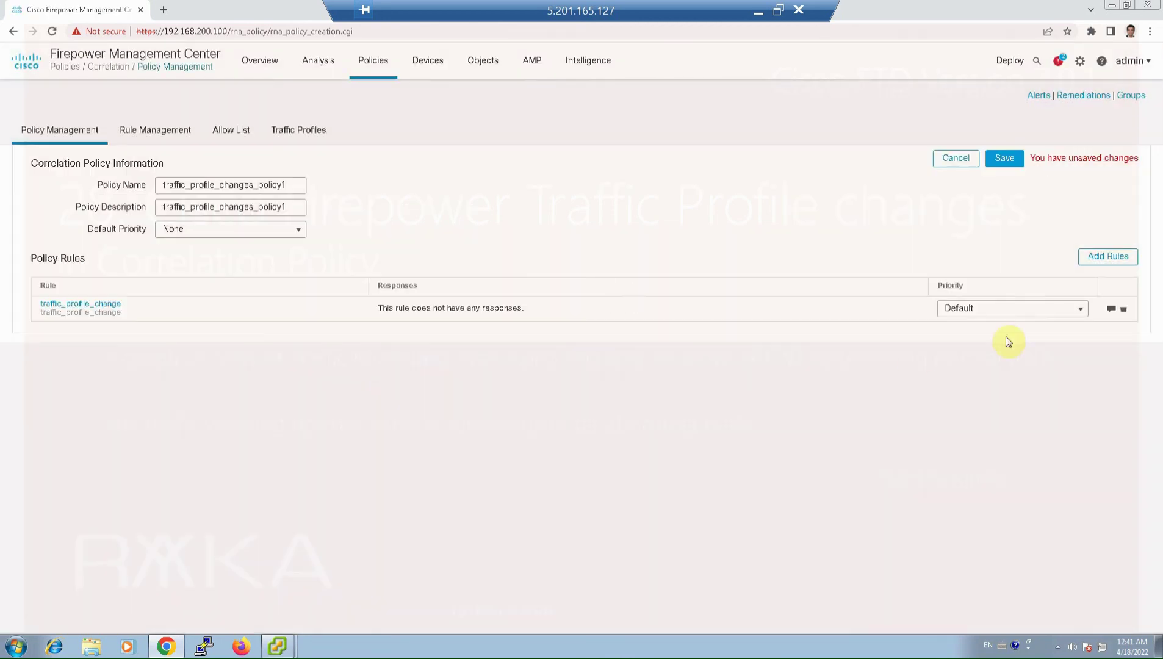
Assign the block_src_ip remediation as the response for the policy's traffic_profile_change rule
{"action": "left_click", "coordinate": [1110, 310]}
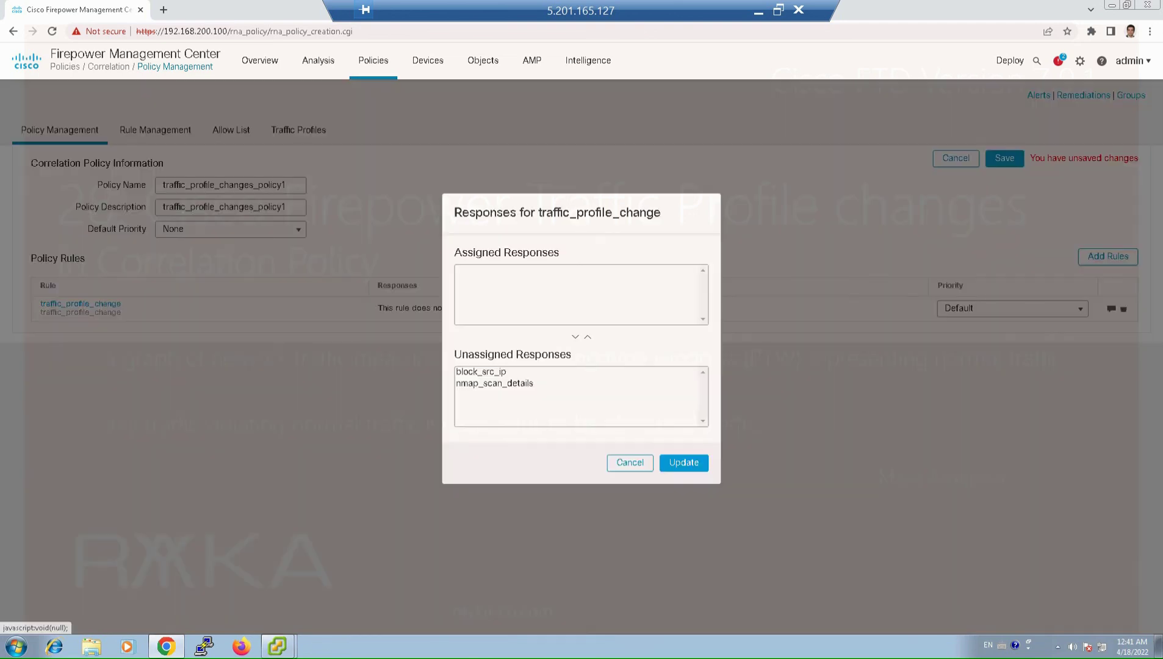
{"action": "left_click", "coordinate": [507, 372]}
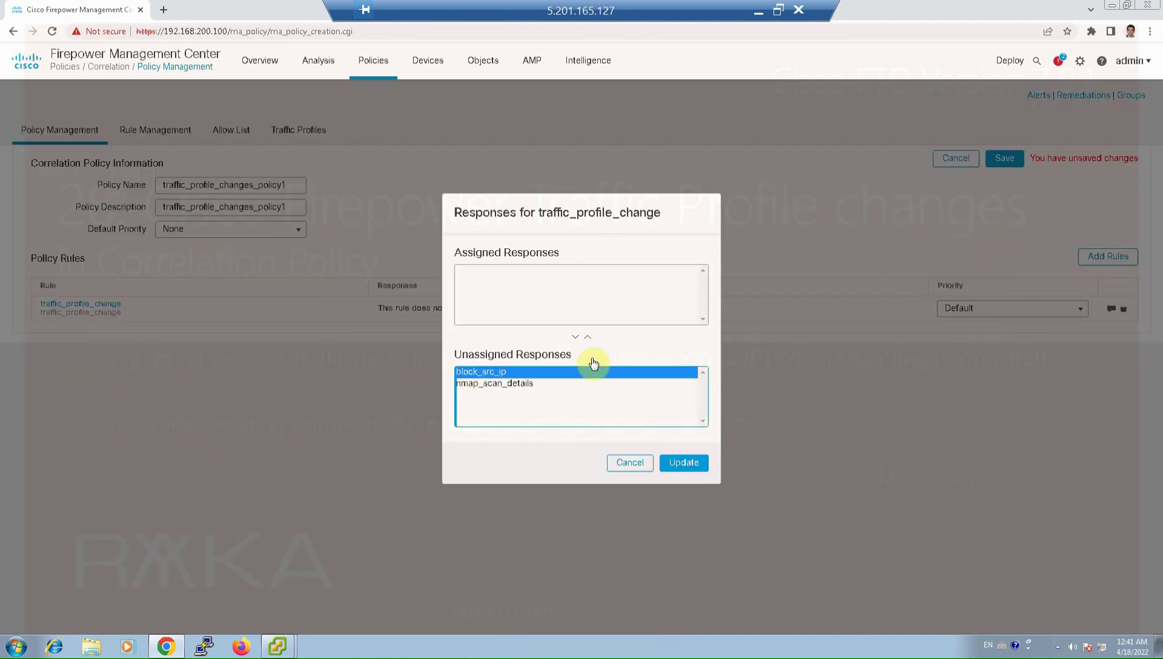
{"action": "left_click", "coordinate": [588, 337]}
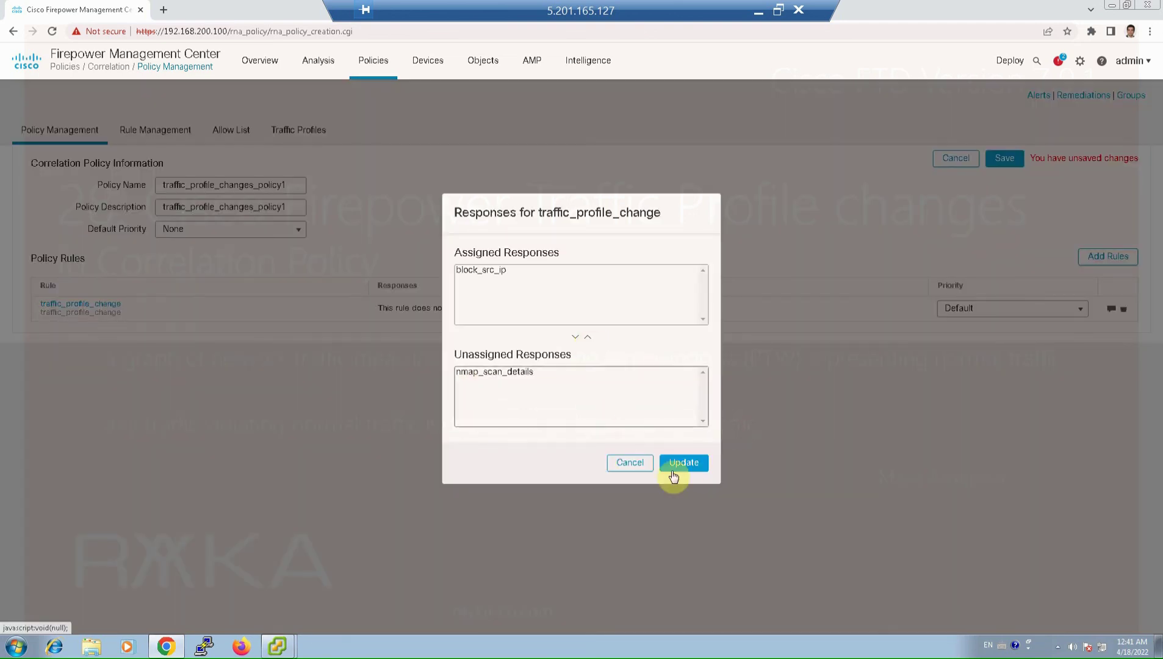
{"action": "left_click", "coordinate": [680, 466]}
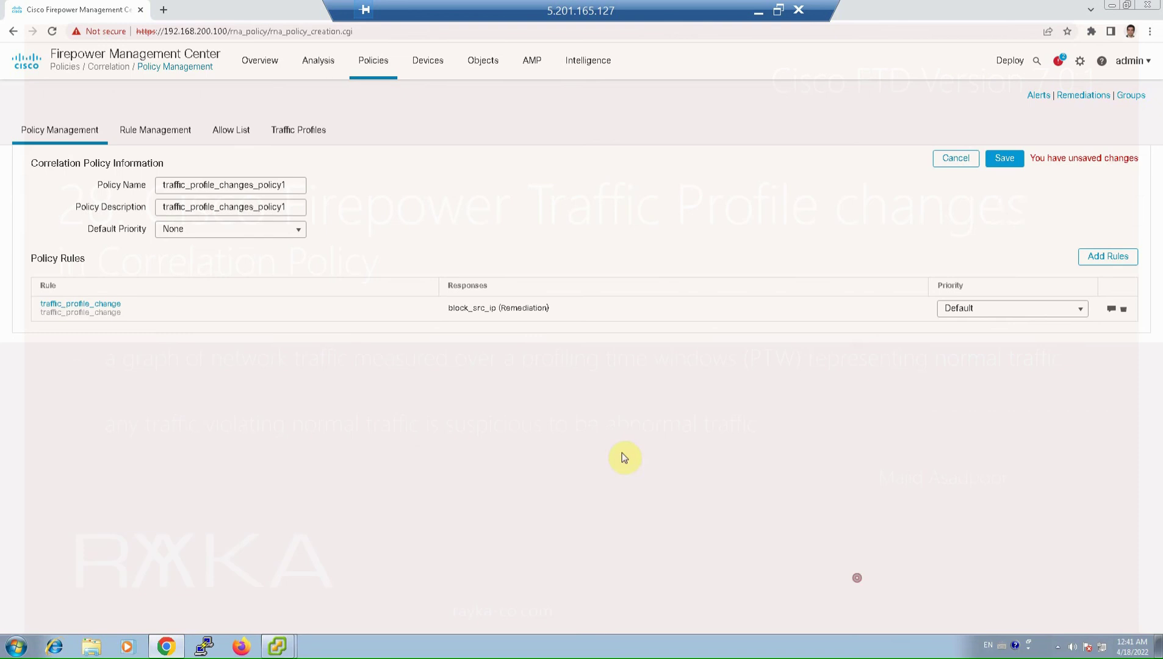
Save the new correlation policy and activate traffic_profile_changes_policy1
{"action": "left_click", "coordinate": [1004, 158]}
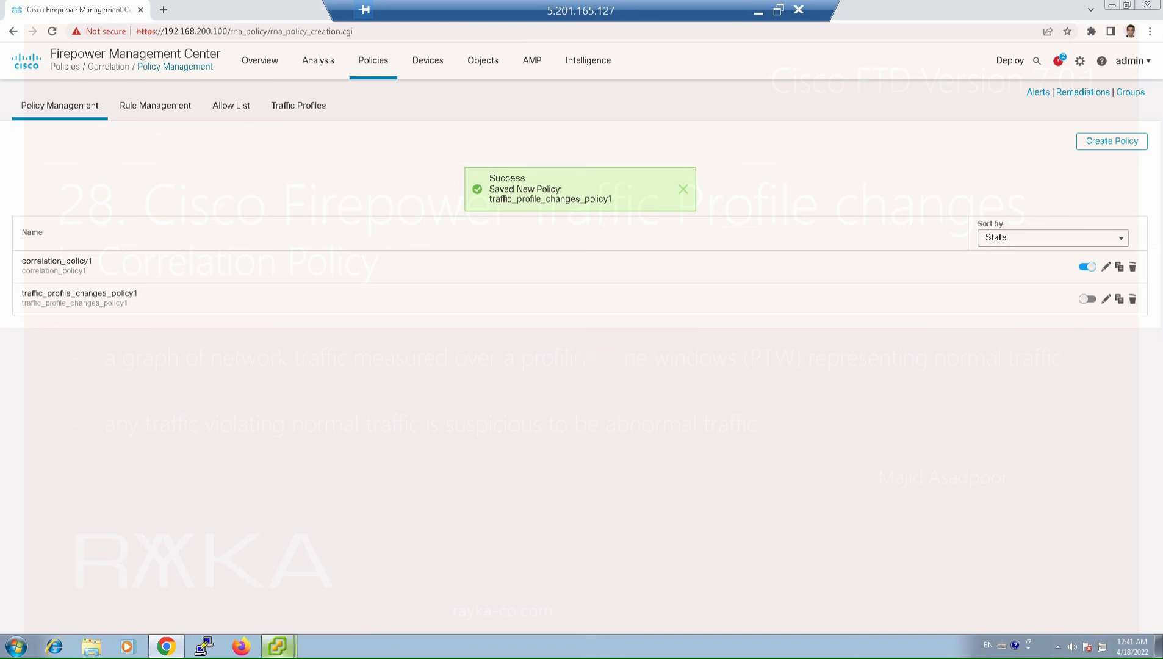
{"action": "mouse_move", "coordinate": [270, 645]}
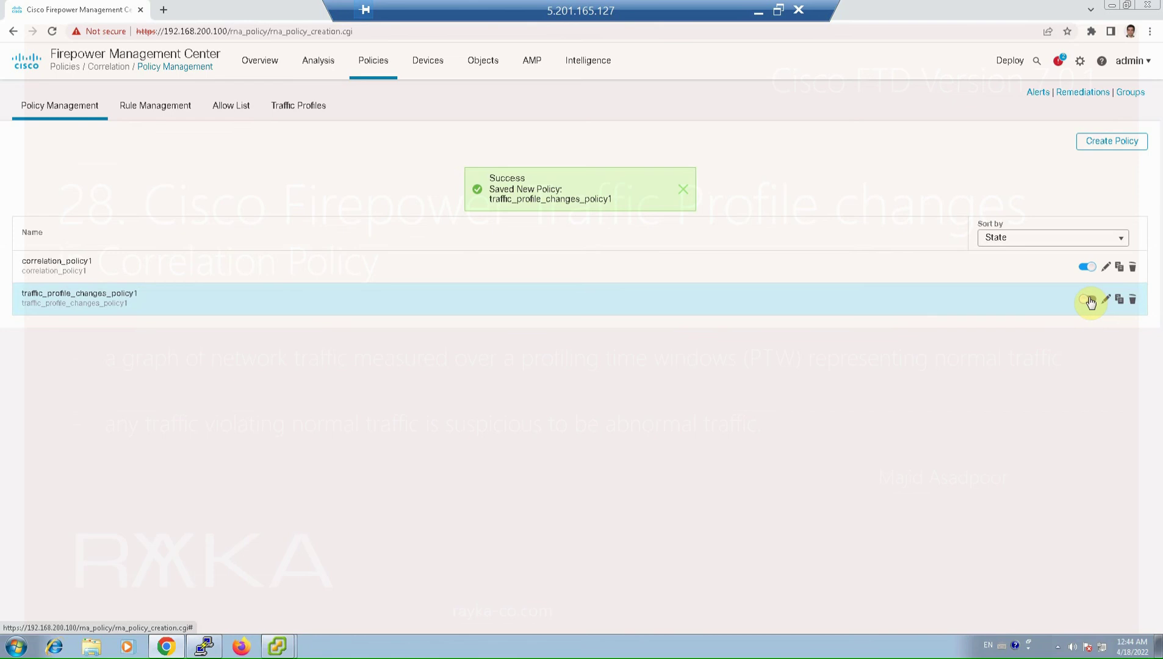
{"action": "left_click", "coordinate": [1089, 300]}
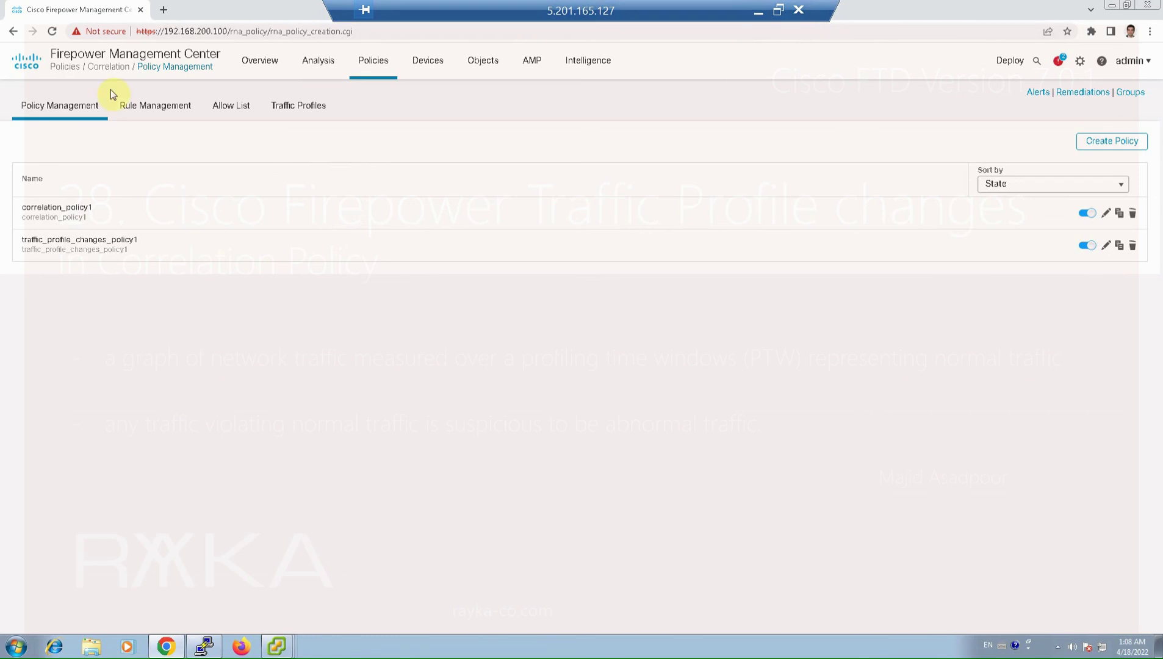
Go to the traffic profiles, view the traffic graph of subnet_192_168_1_traffic_profile_1hour, and close it
{"action": "left_click", "coordinate": [305, 107]}
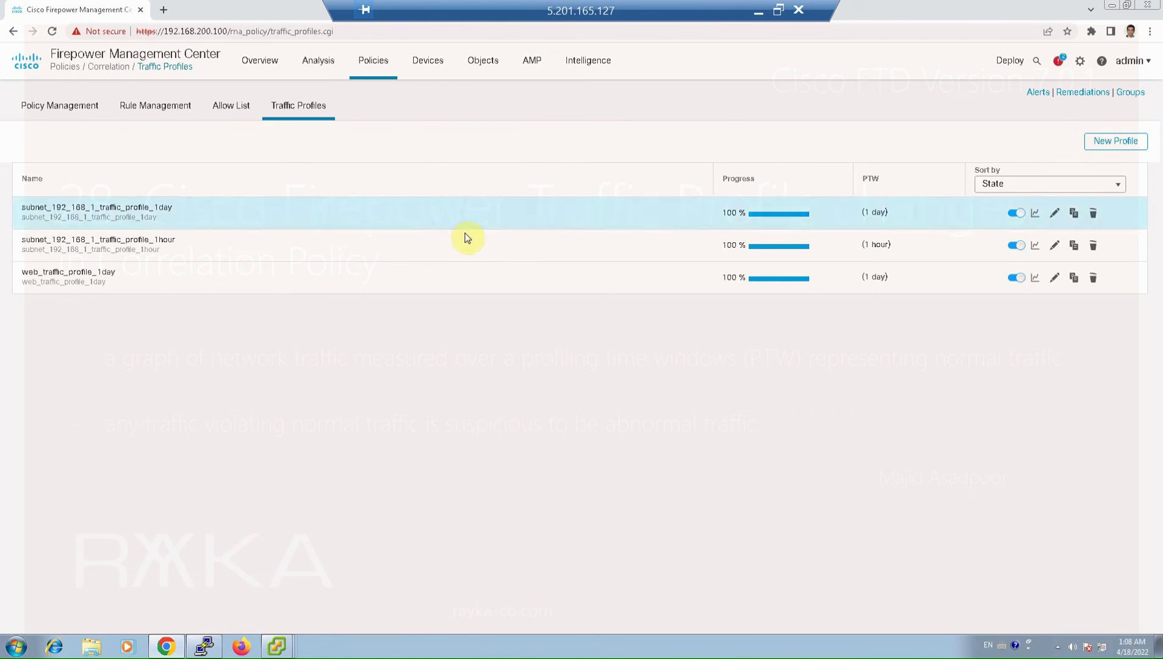
{"action": "left_click", "coordinate": [1034, 245]}
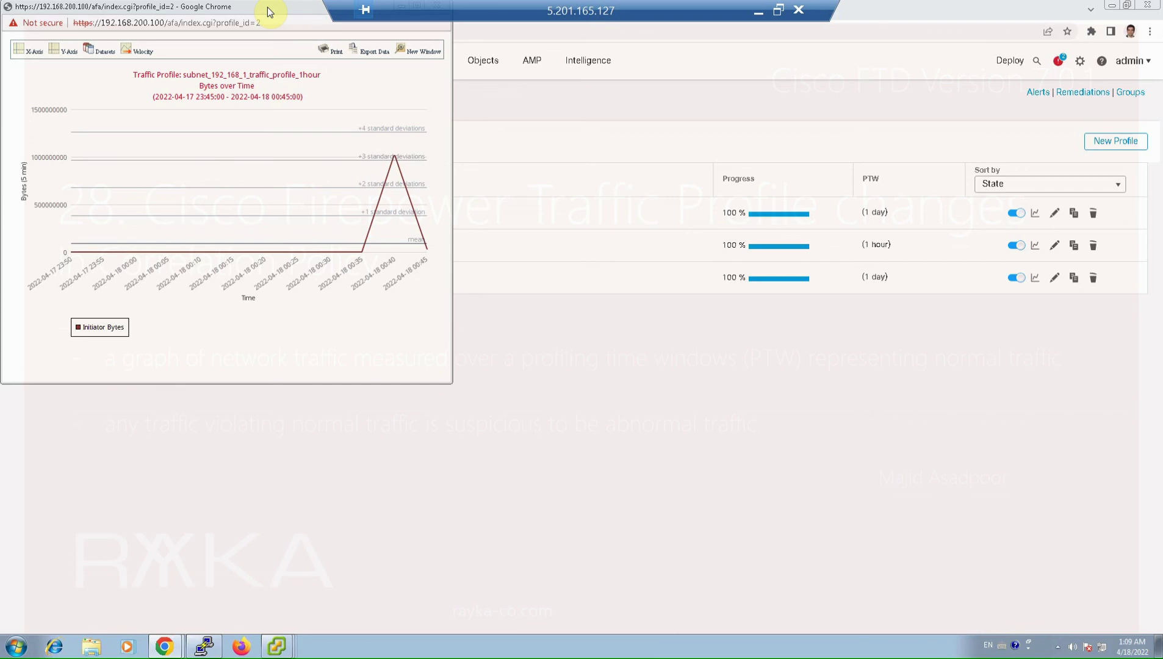
{"action": "left_click_drag", "start_coordinate": [271, 12], "coordinate": [472, 125]}
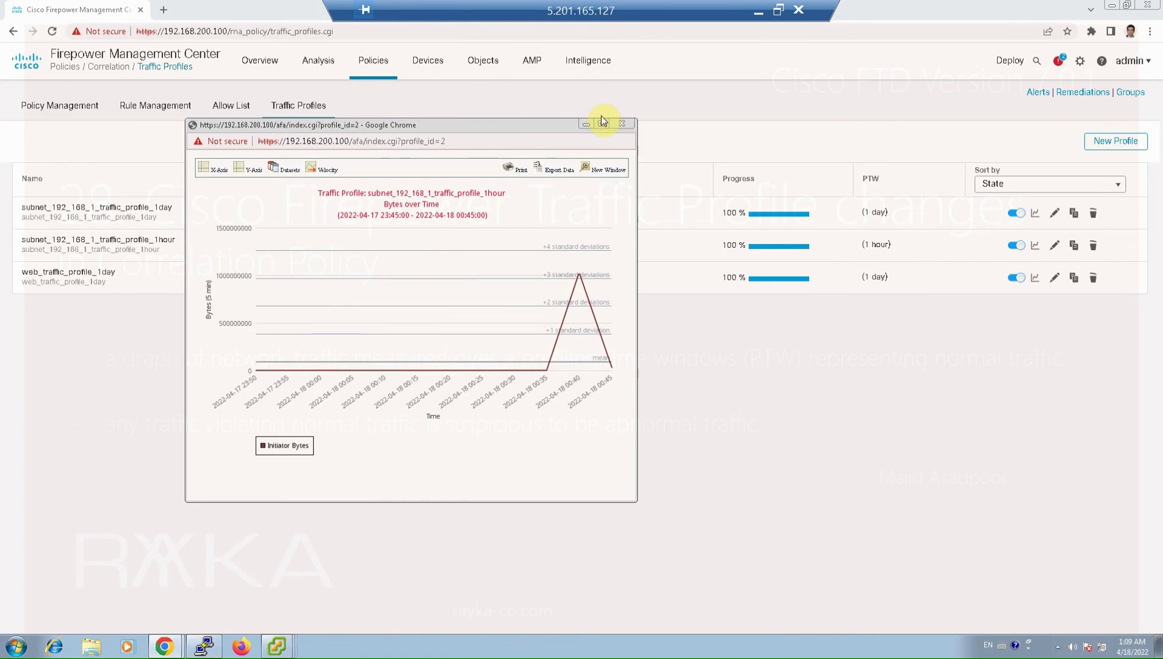
{"action": "left_click", "coordinate": [621, 124]}
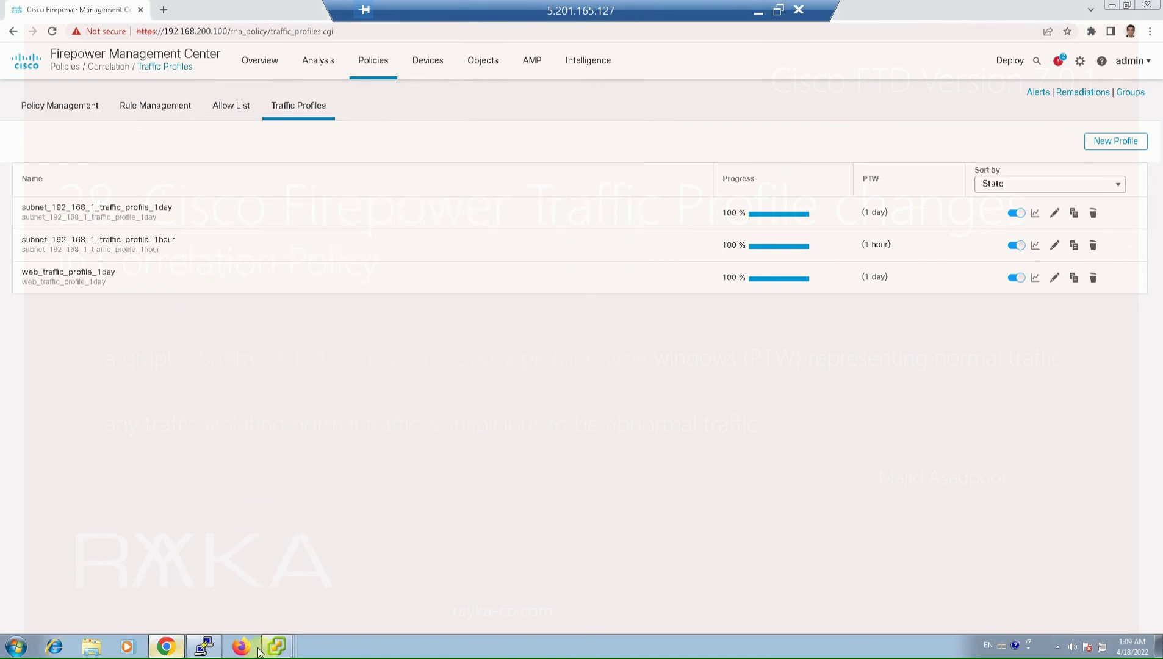
Switch to the Cisco CSR 1000V router console and enter privileged mode with en and the enable password
{"action": "mouse_move", "coordinate": [276, 646]}
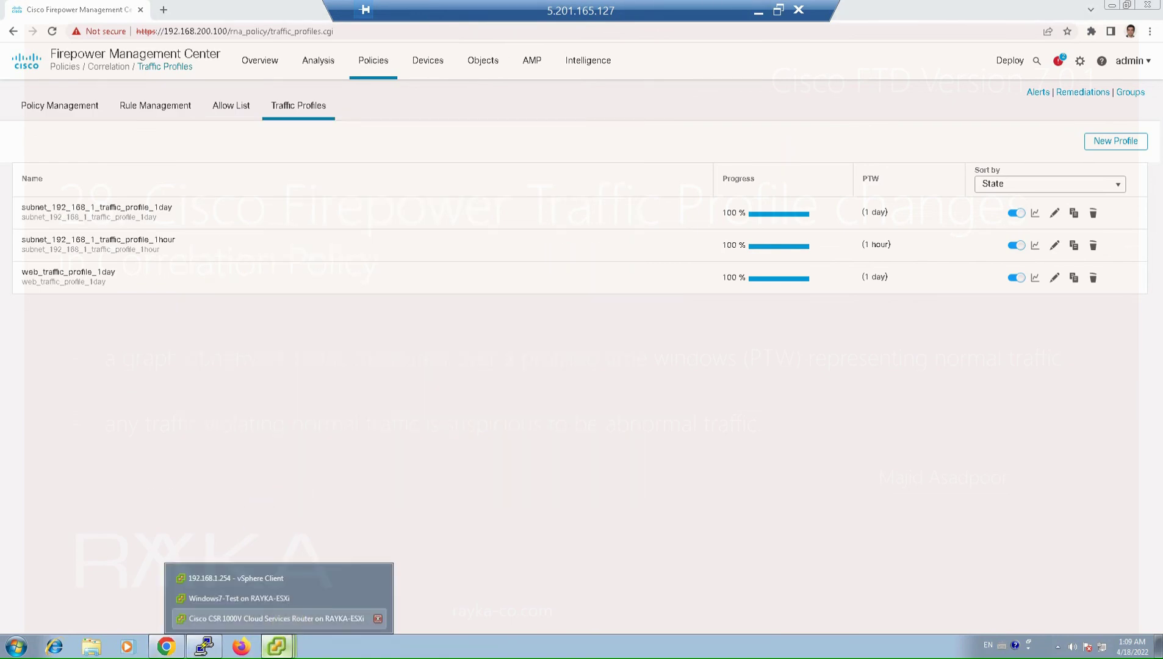
{"action": "left_click", "coordinate": [286, 618]}
{"action": "left_click", "coordinate": [460, 418]}
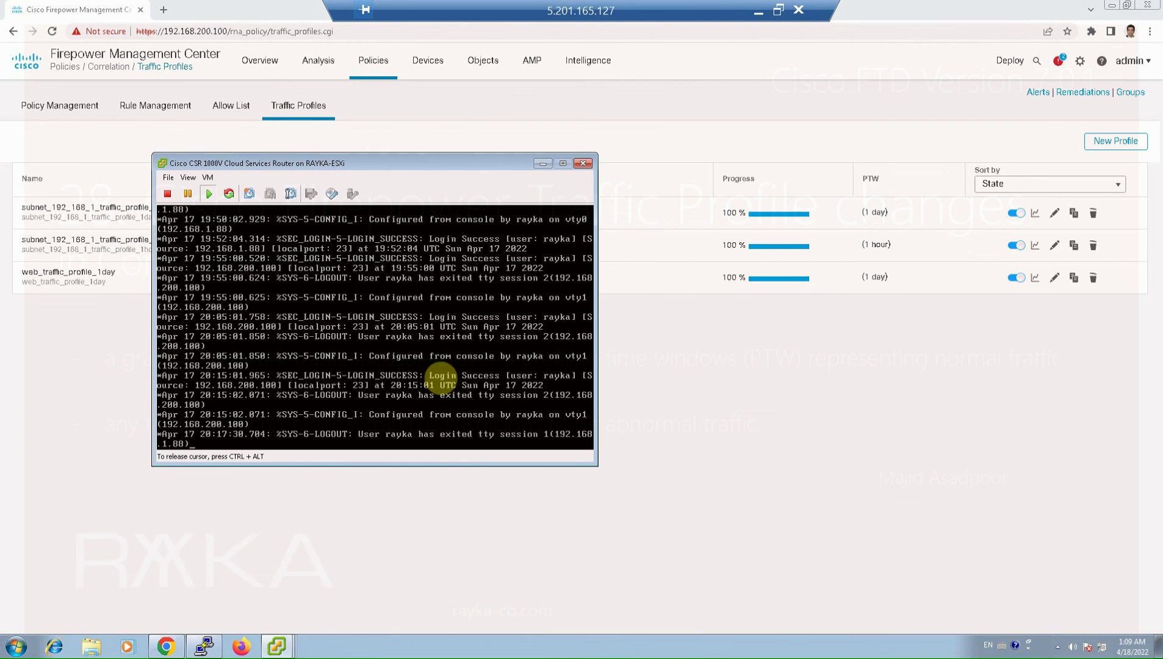
{"action": "key", "text": "Return"}
{"action": "key", "text": "Return"}
{"action": "key", "text": "Return"}
{"action": "type", "text": "en"}
{"action": "key", "text": "Return"}
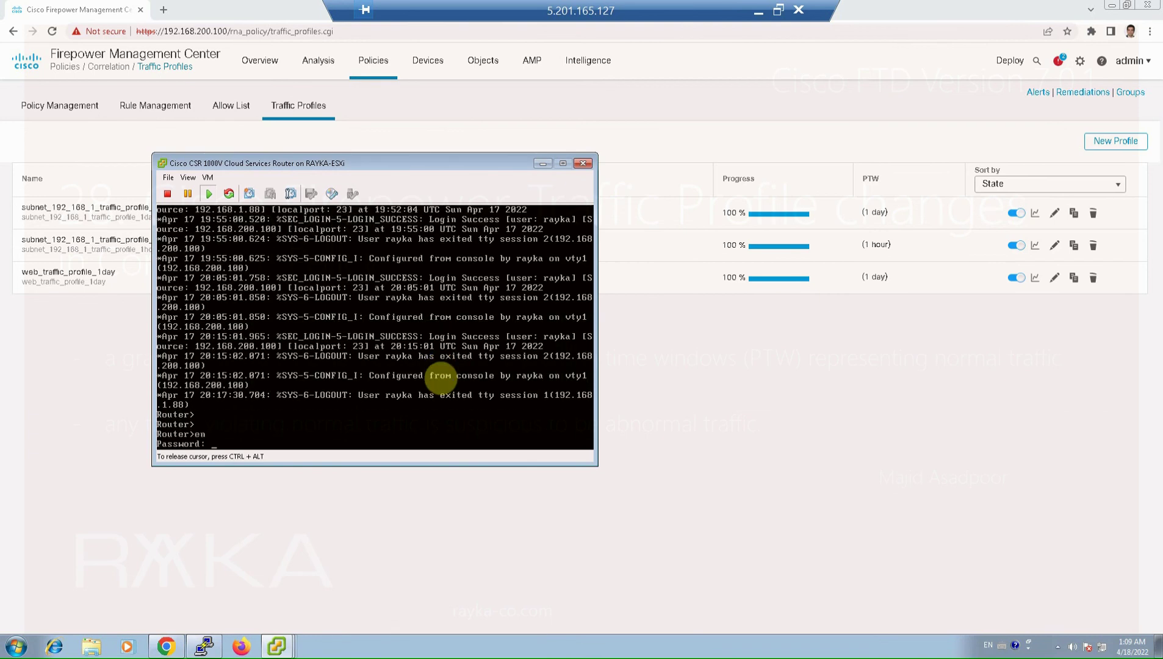
{"action": "key", "text": "Return"}
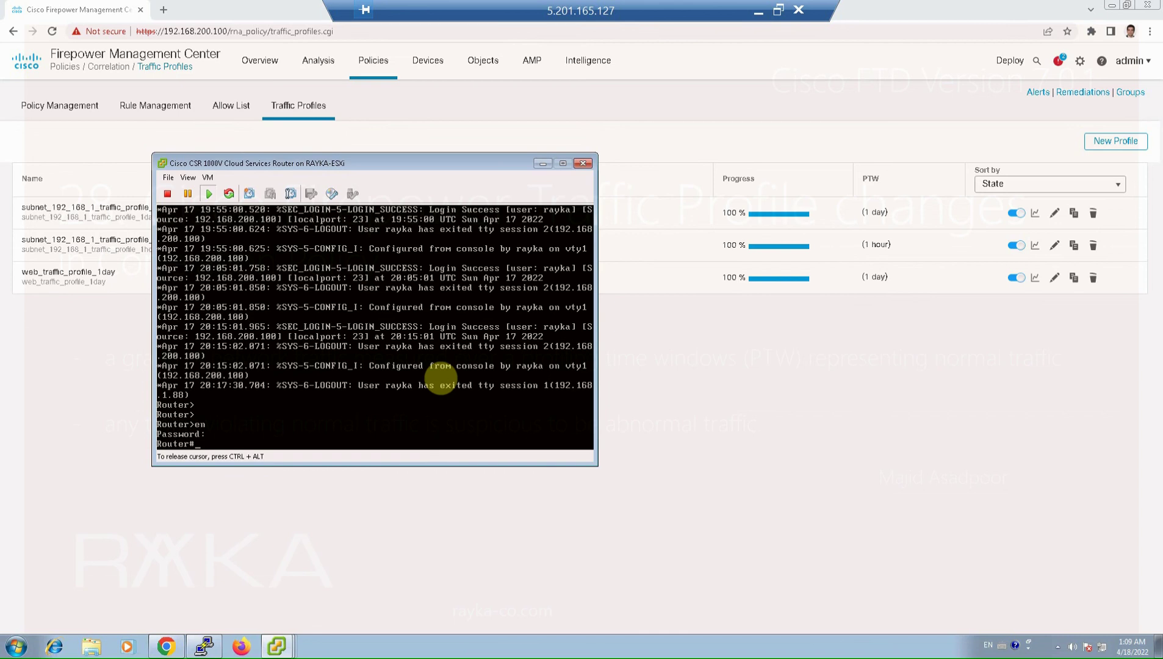
Display the router's routing table with show ip route and switch to the Windows7-Test virtual machine console
{"action": "type", "text": "show ip route"}
{"action": "key", "text": "Return"}
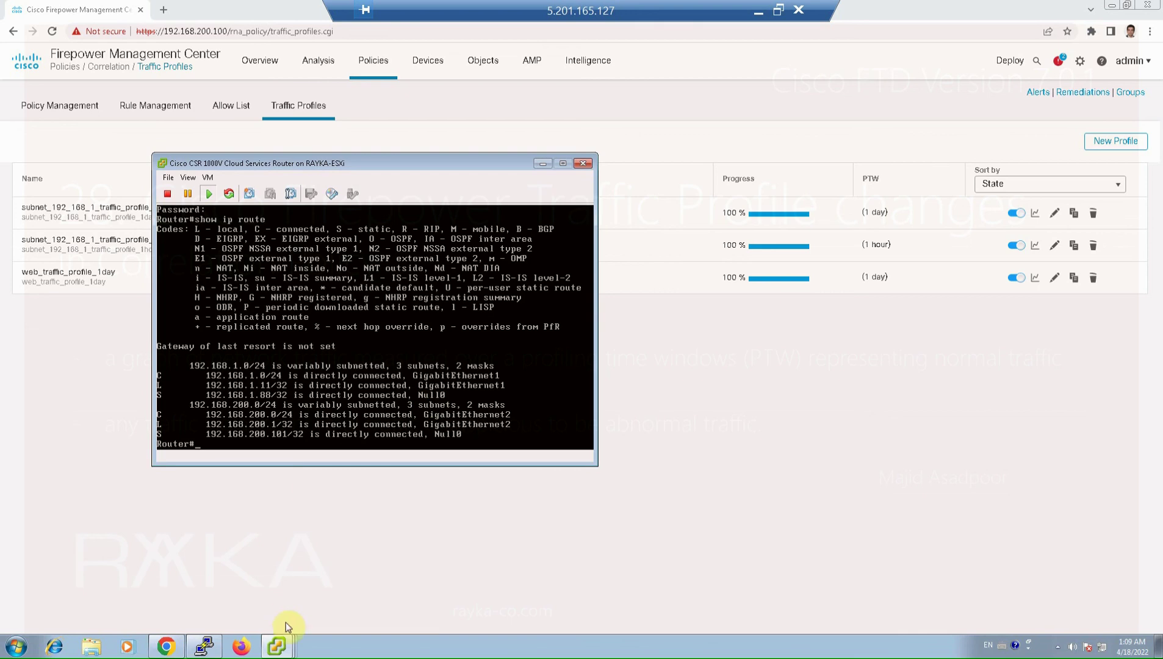
{"action": "left_click", "coordinate": [274, 644]}
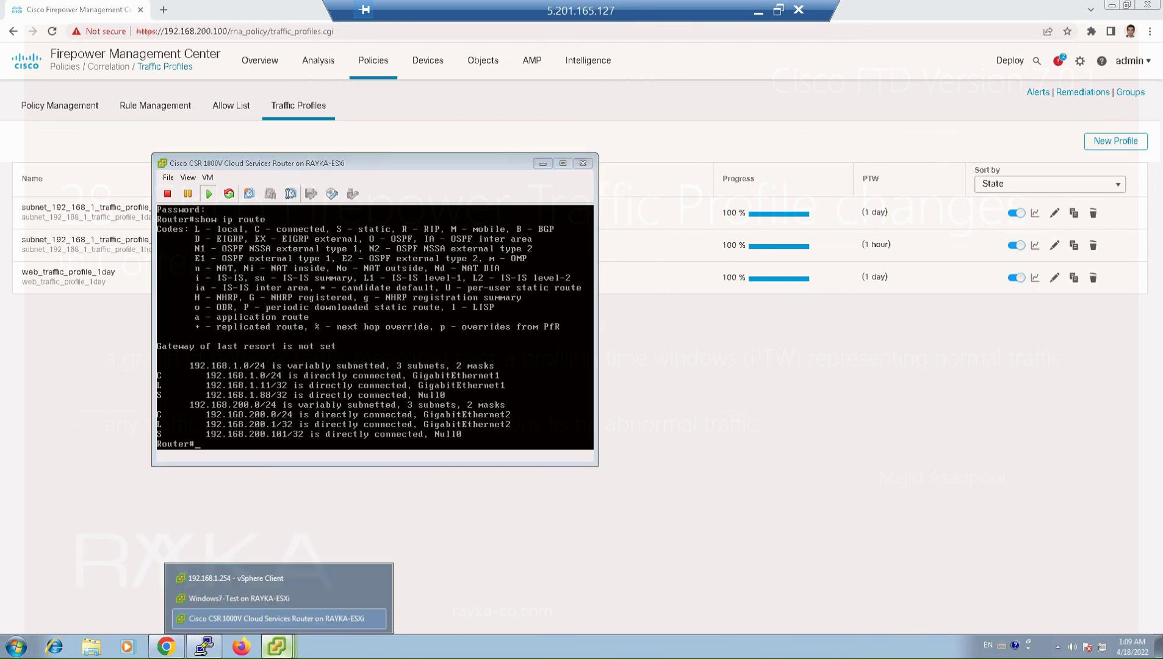
{"action": "left_click", "coordinate": [283, 599]}
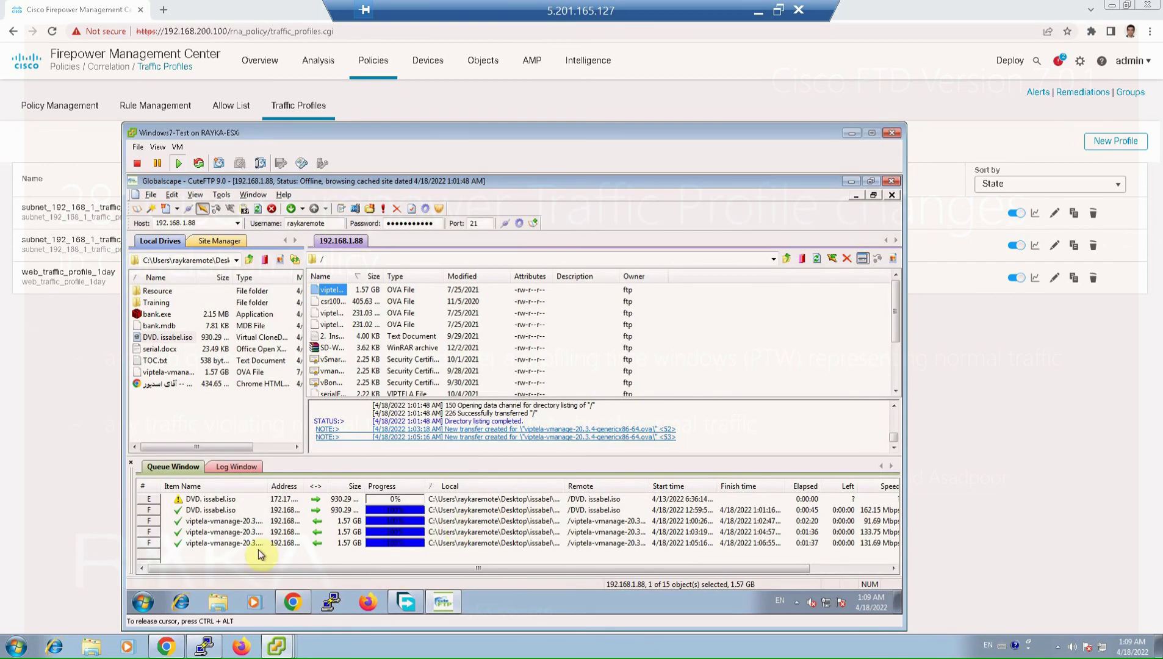